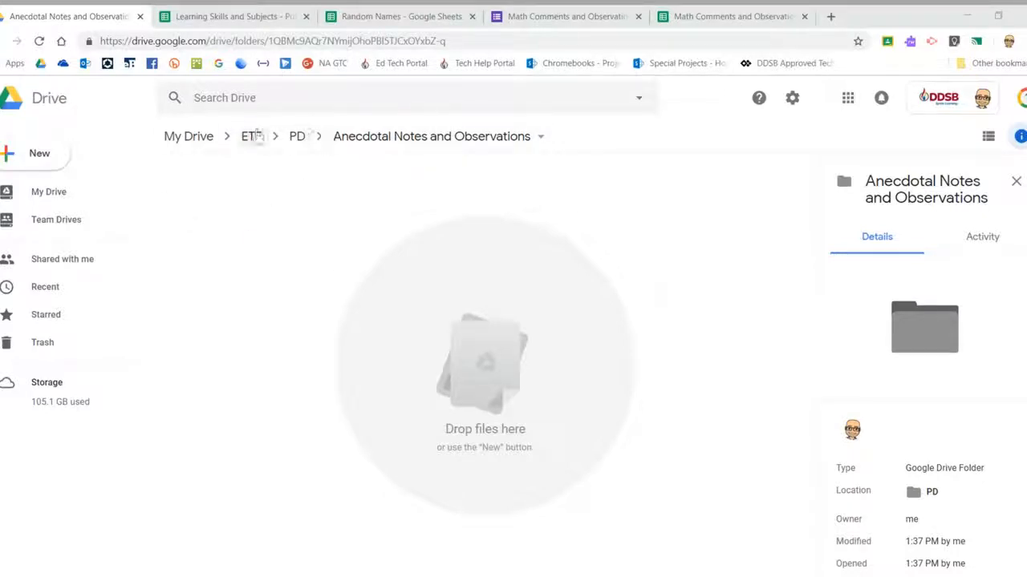
Create a blank Google Form from New > More in the Anecdotal Notes and Observations folder
click(24, 160)
mouse_move(85, 313)
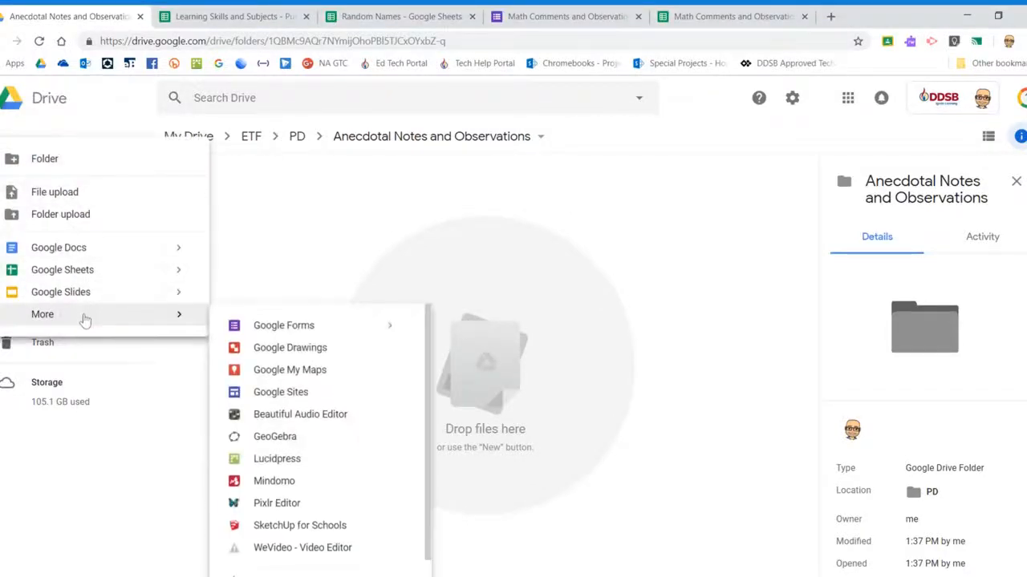
click(323, 329)
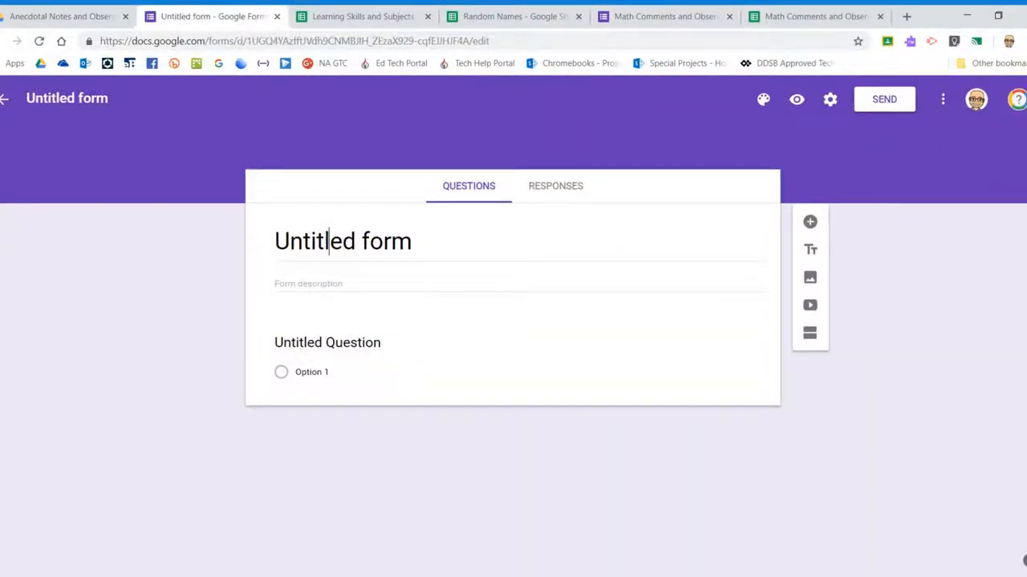
Title the first question 'Math' and the form and its file 'Math Comments'
key(Tab)
text(Math)
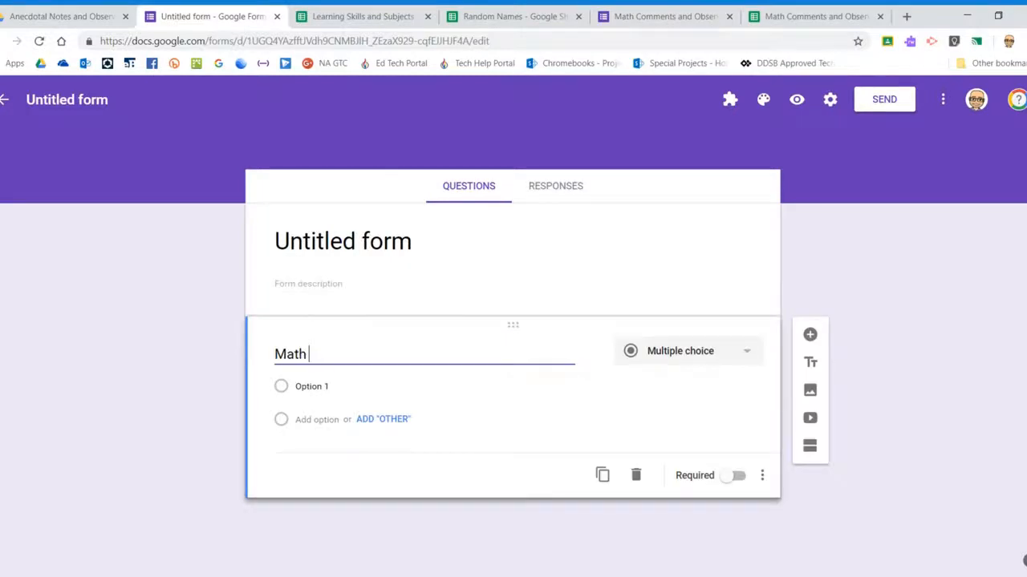
click(377, 241)
text(M)
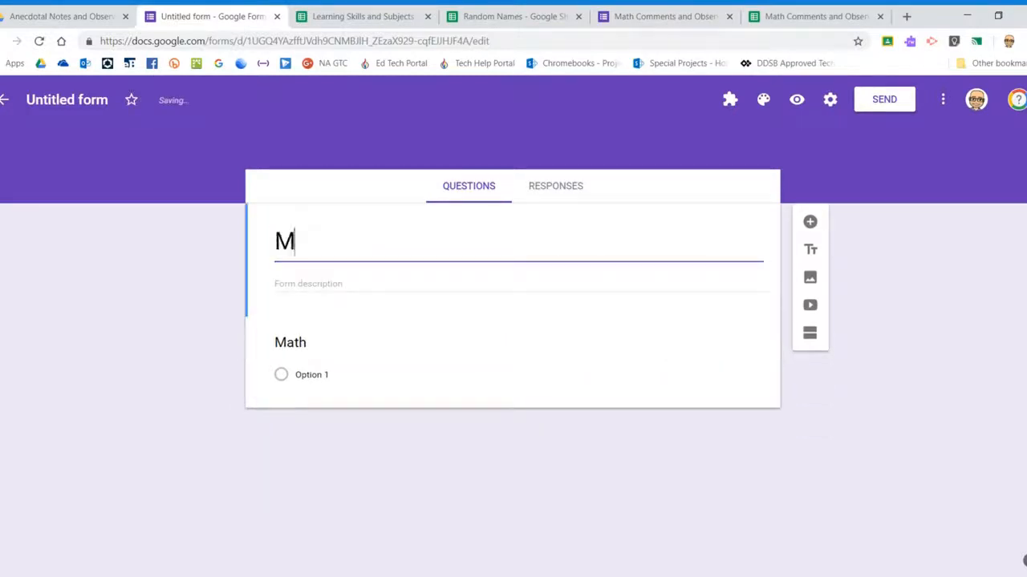
text(ath Comments)
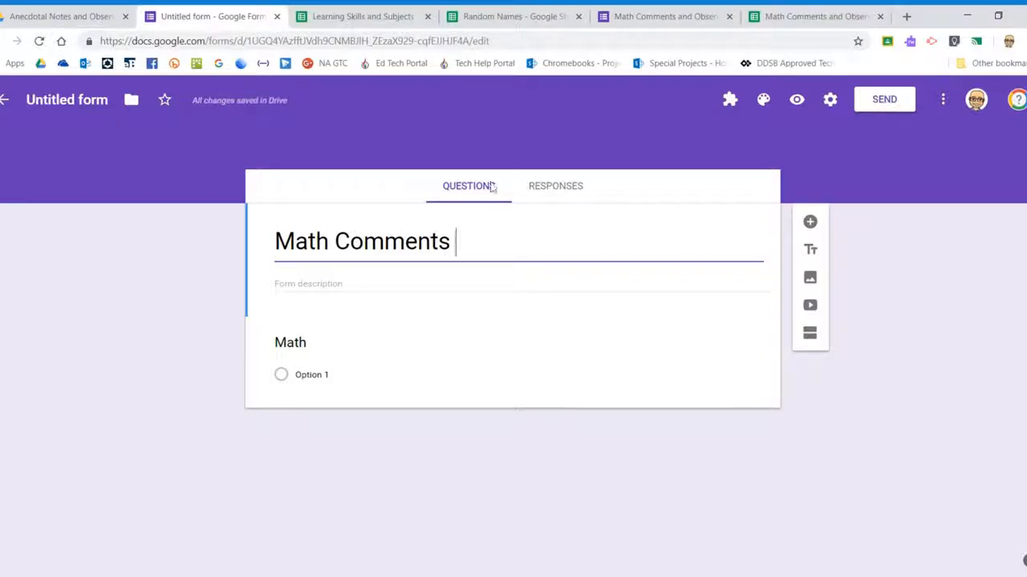
click(350, 302)
click(387, 284)
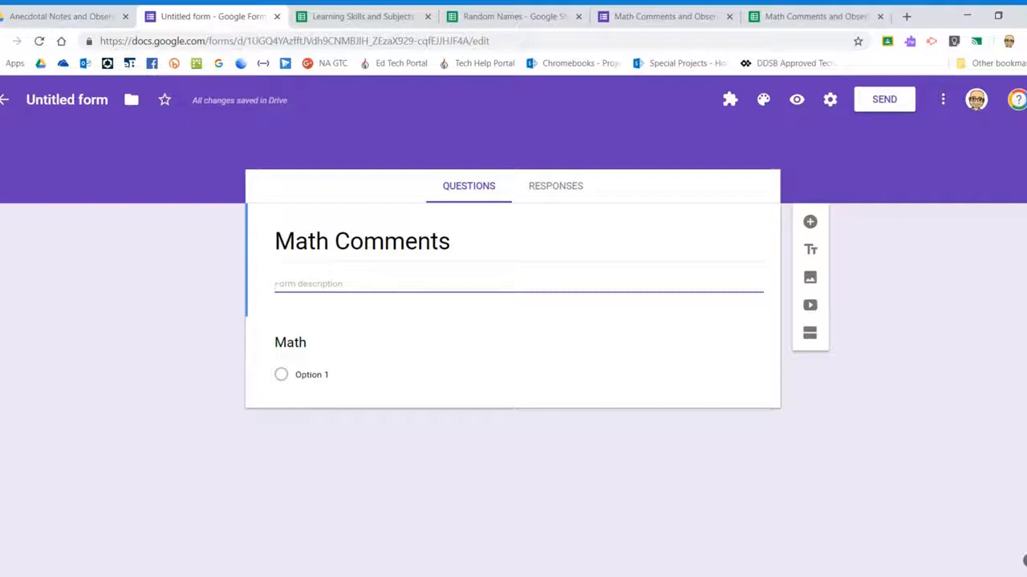
click(67, 99)
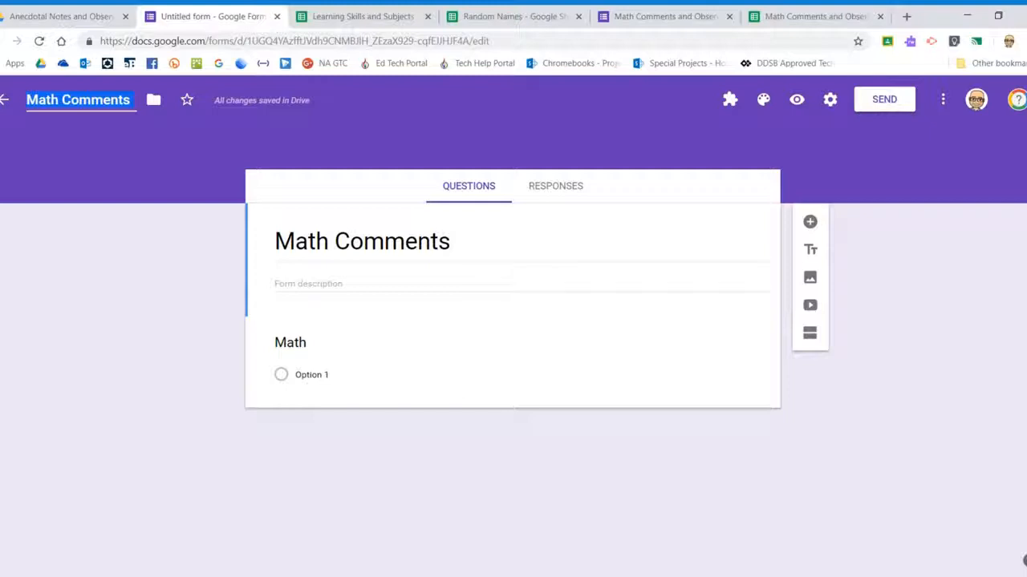
click(308, 337)
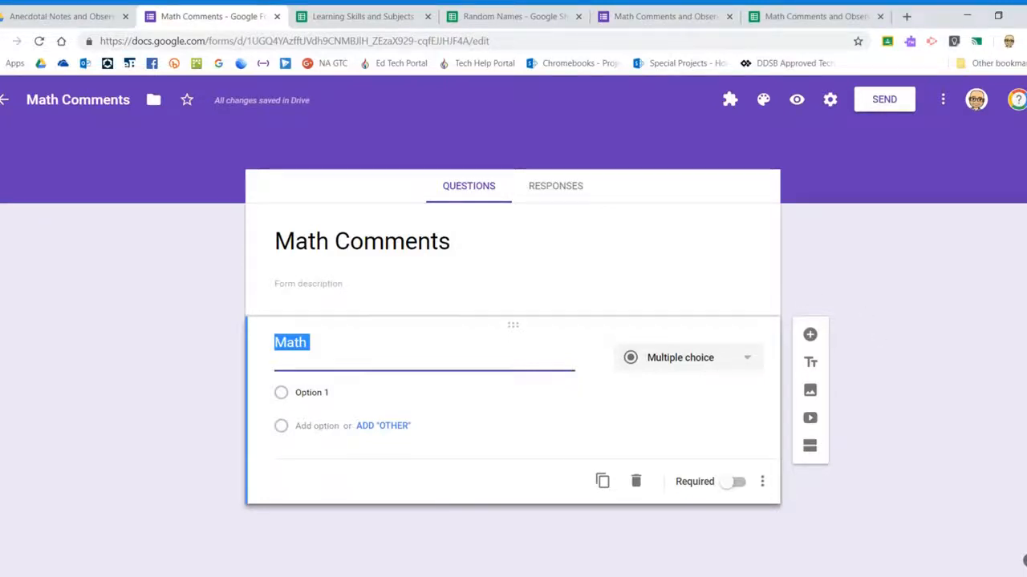
Rename the first question 'Name', make it required, and switch it to Dropdown
text(Name)
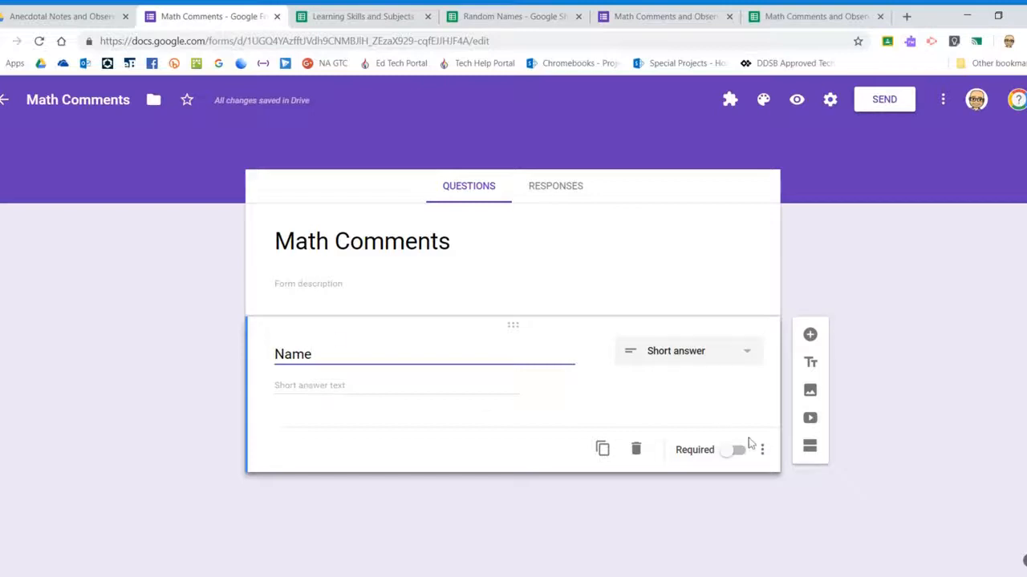
click(738, 452)
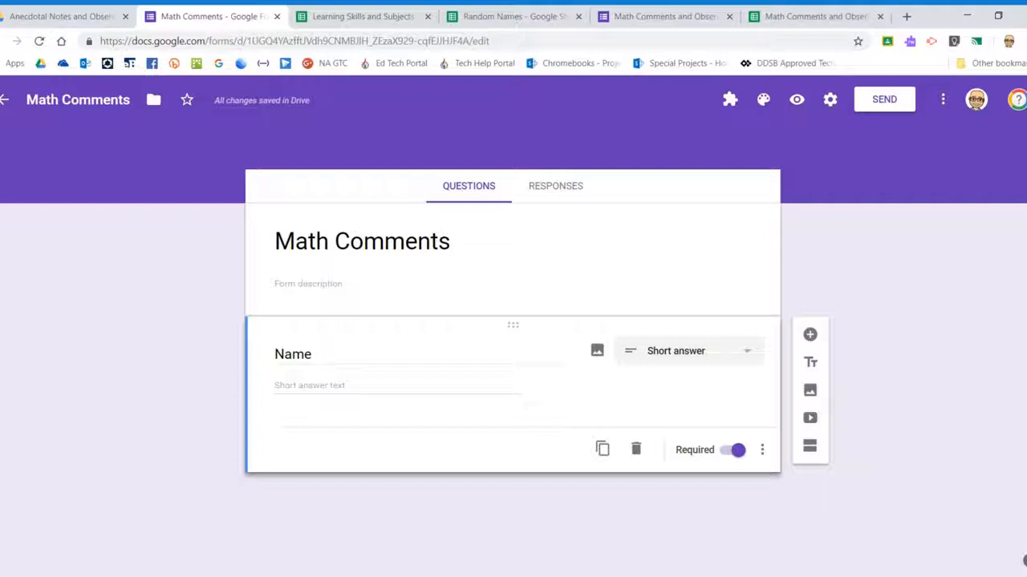
click(690, 357)
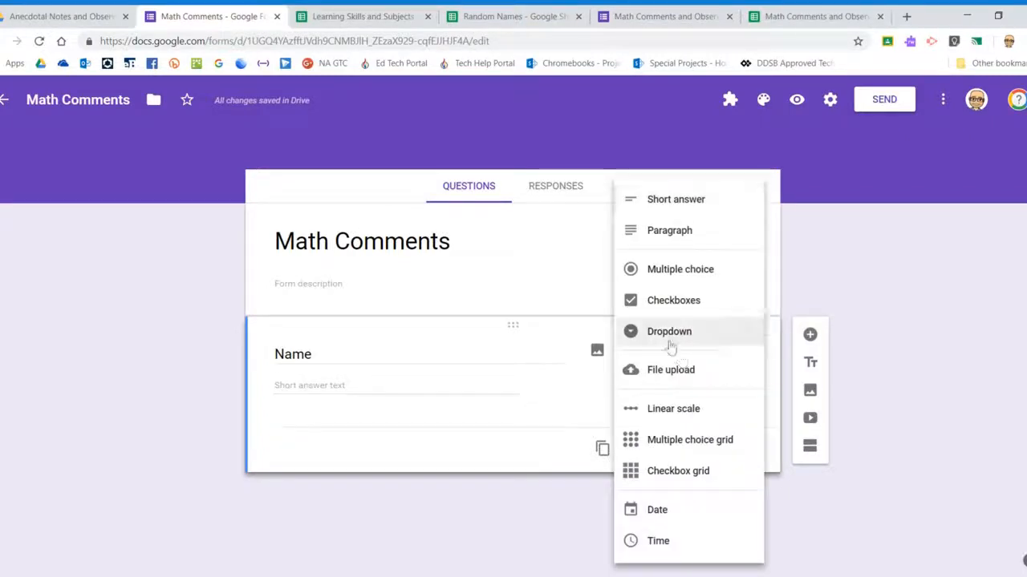
click(671, 336)
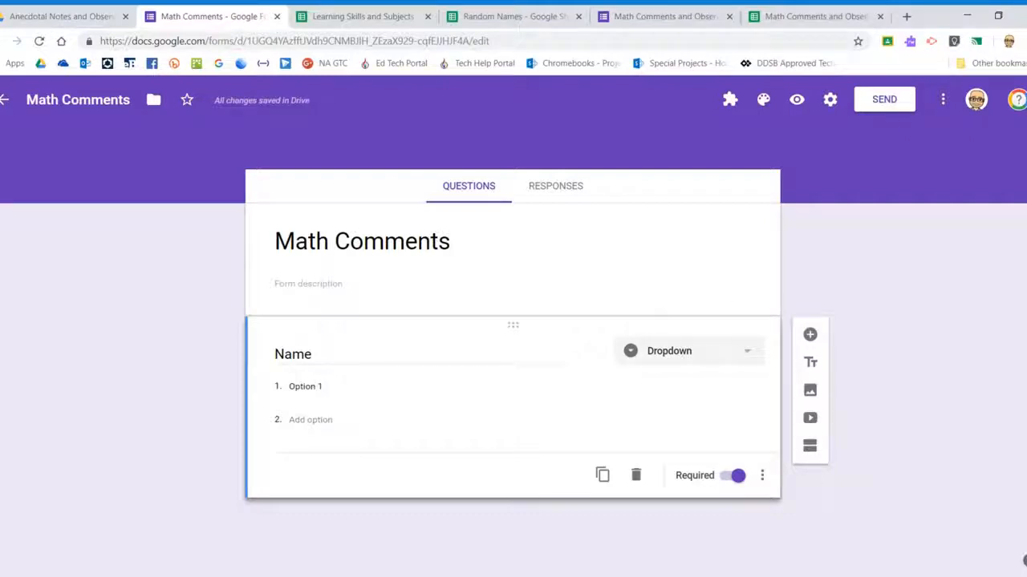
Type two sample student names as options, then delete them, leaving one blank option
click(305, 387)
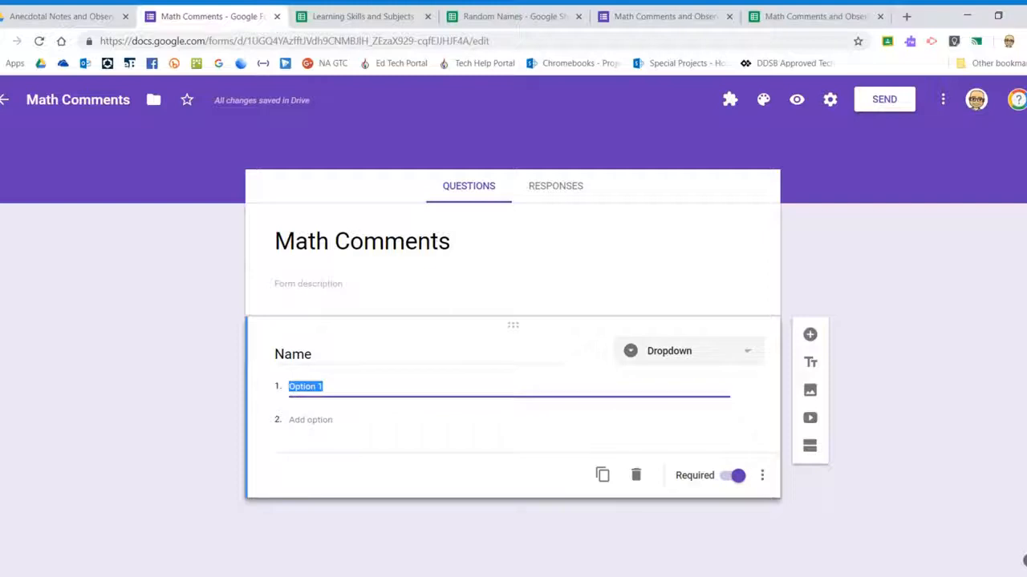
key(Return)
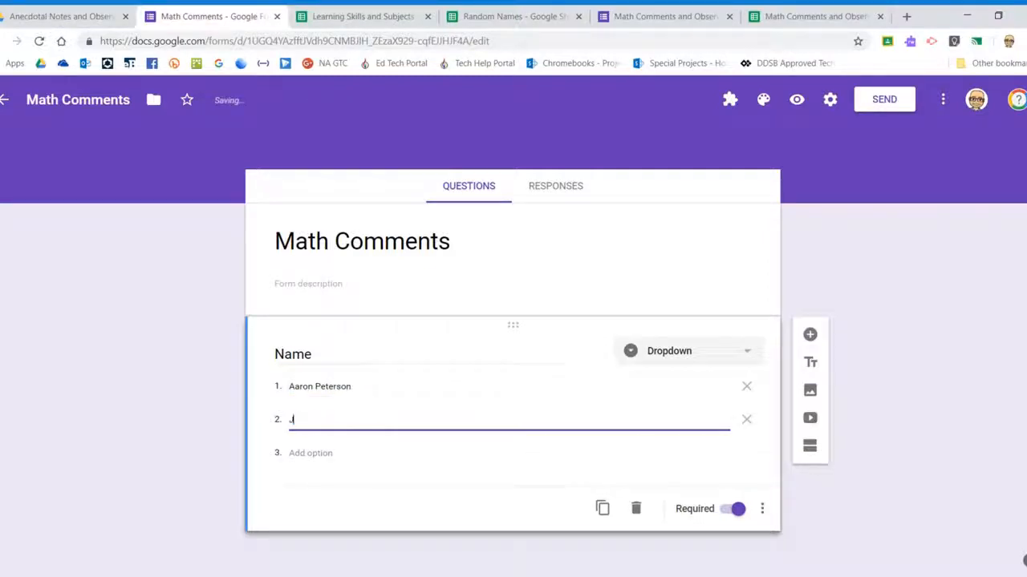
click(746, 419)
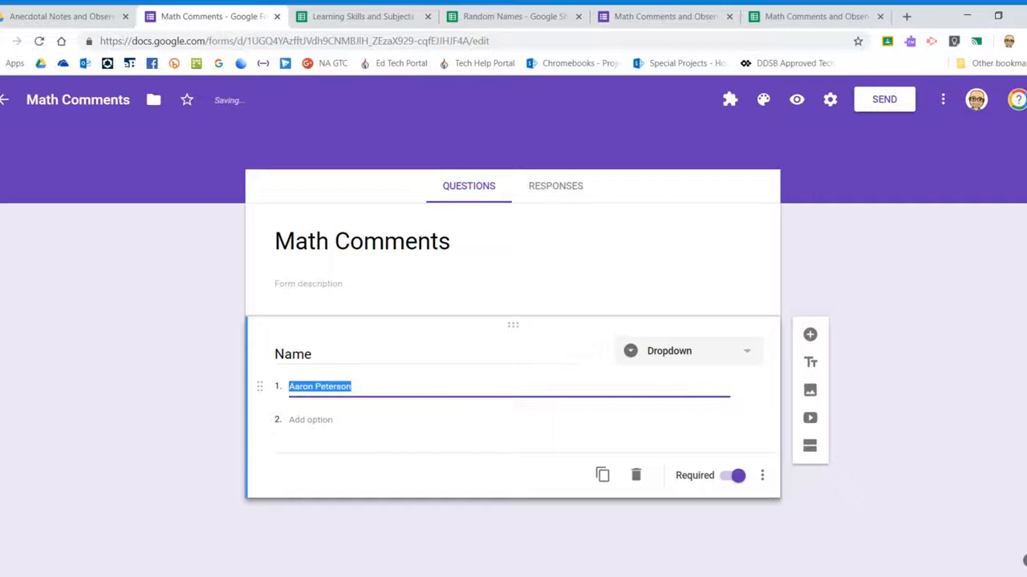
key(BackSpace)
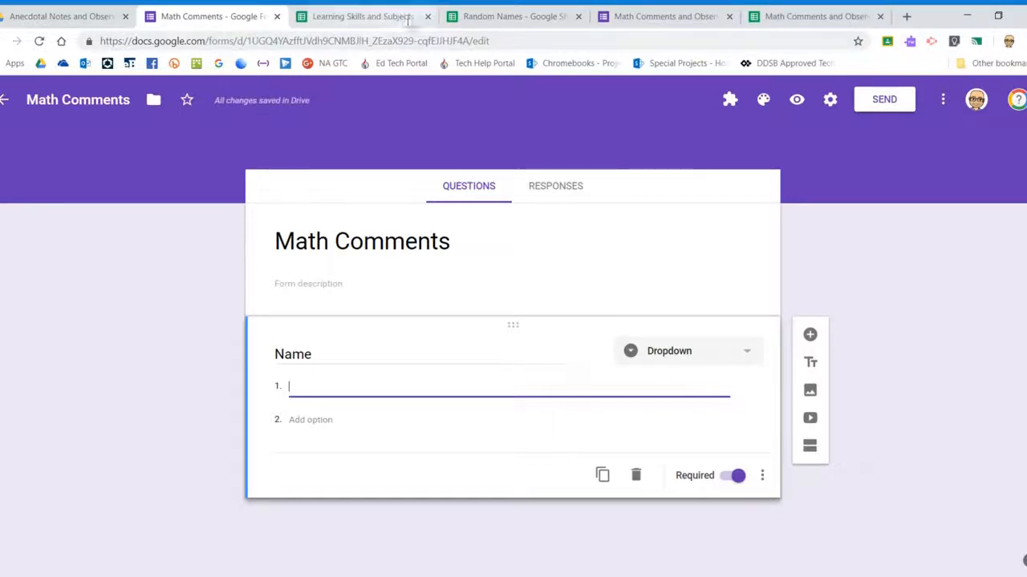
Copy the column C student names from Random Names and select the form's Option 1 text
click(493, 18)
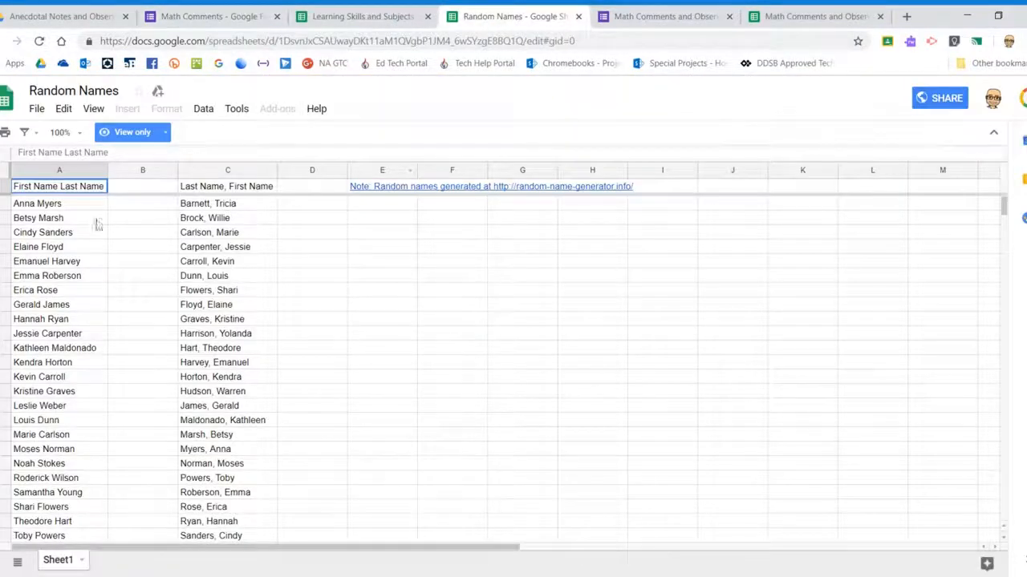
mouse_move(186, 206)
mouse_down()
mouse_move(248, 403)
mouse_move(264, 522)
mouse_move(255, 560)
mouse_move(248, 491)
mouse_move(245, 539)
mouse_up()
key(ctrl+c)
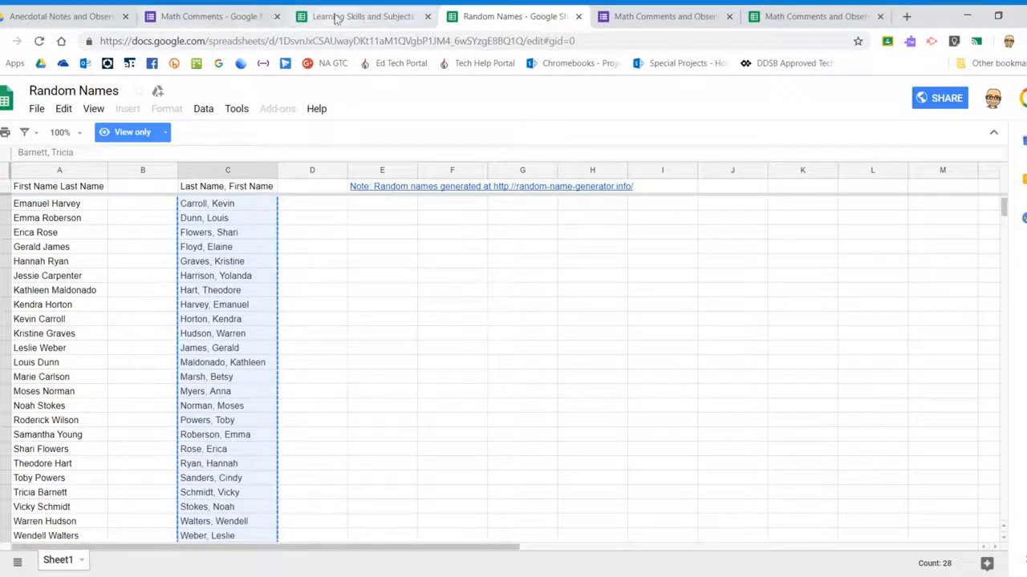
click(213, 16)
drag(323, 386, 252, 384)
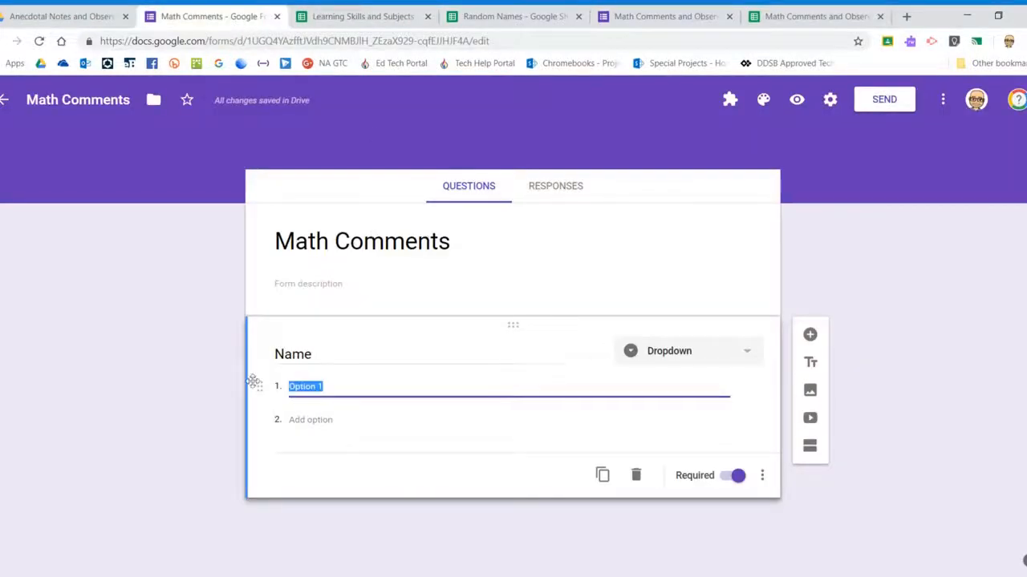
Paste the names into the Name dropdown as 28 options and scroll to check them
key(ctrl+v)
scroll(353, 329, up, 10)
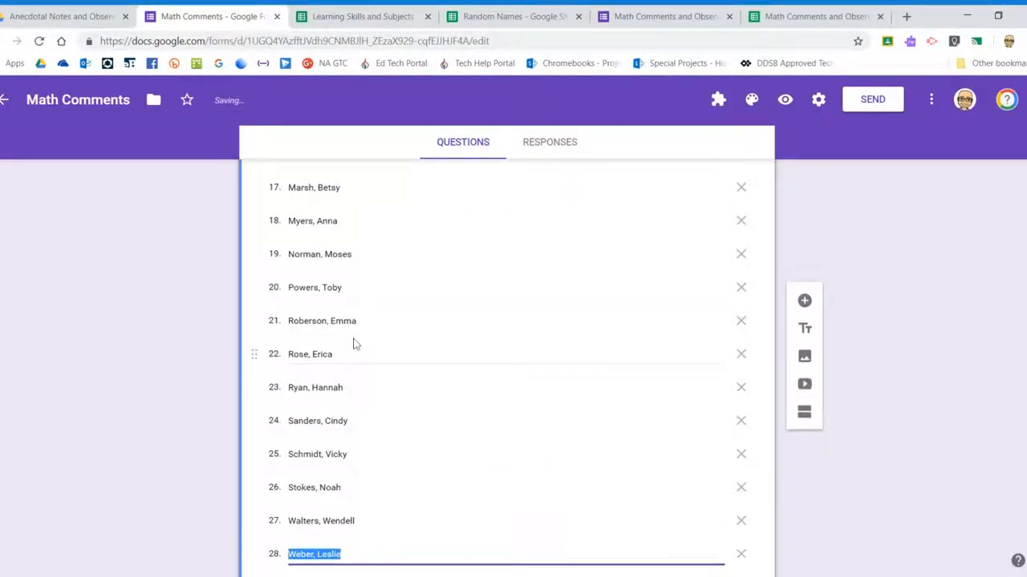
scroll(348, 300, up, 2)
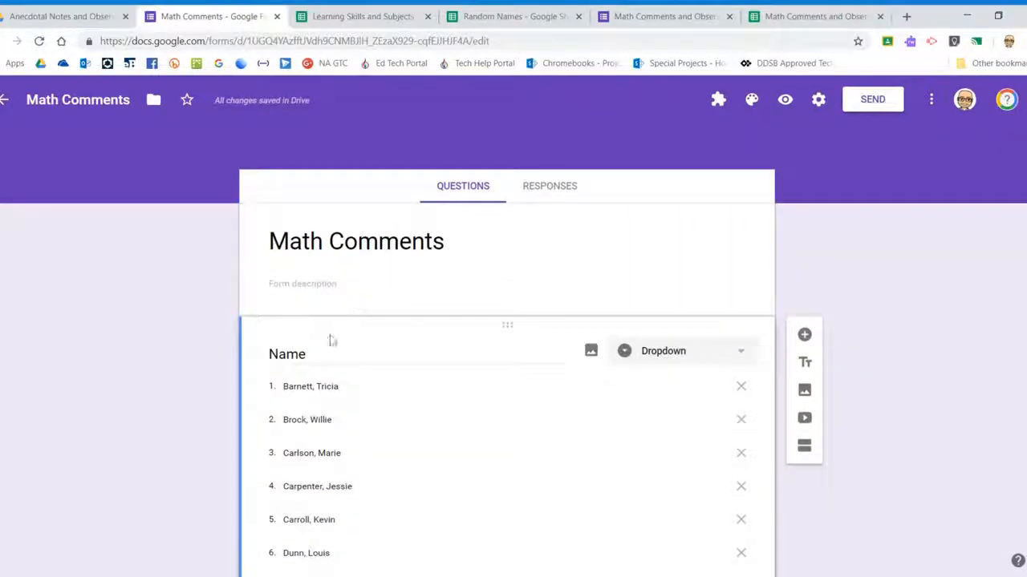
scroll(426, 428, down, 2)
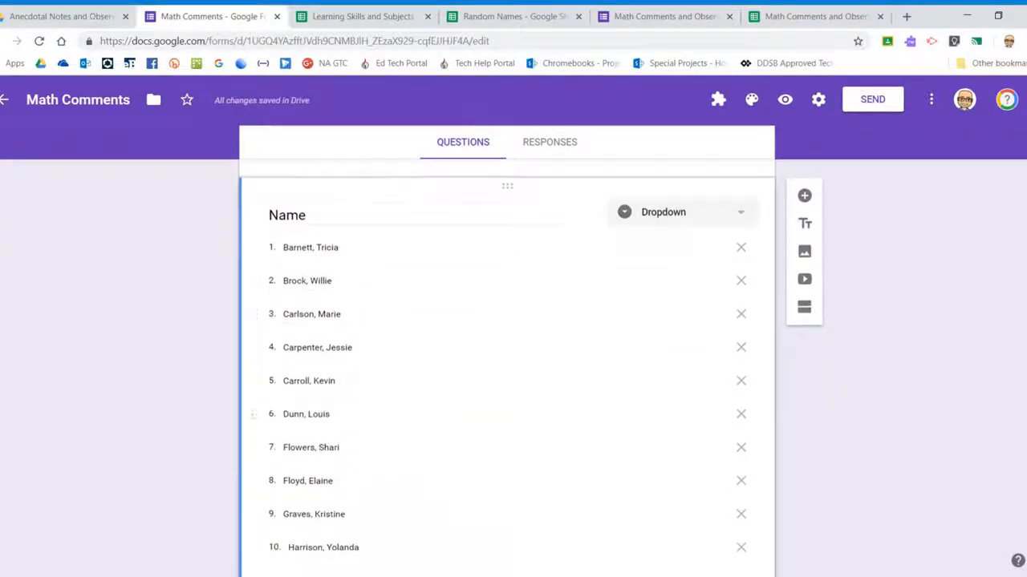
scroll(436, 344, up, 2)
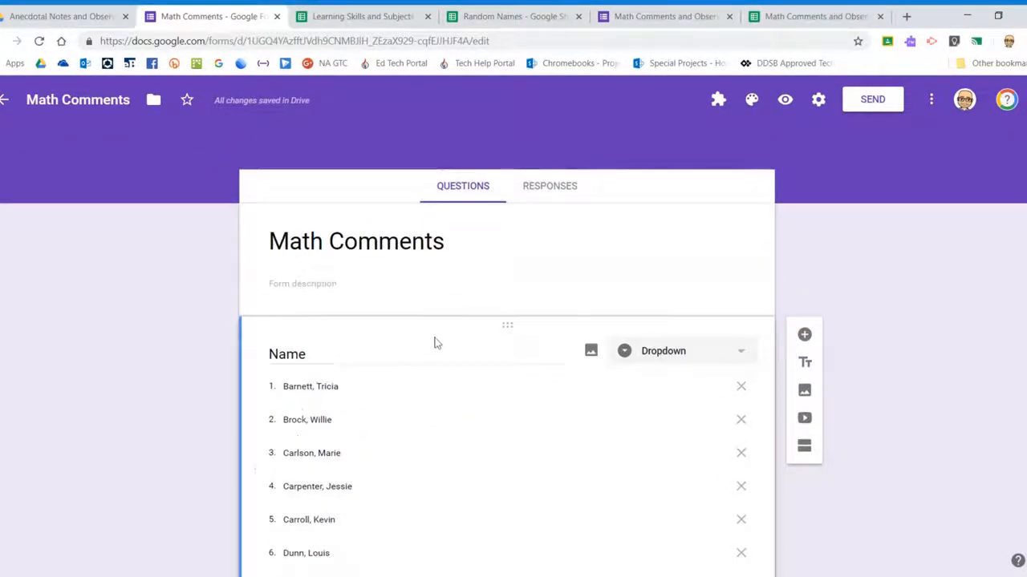
scroll(441, 353, down, 5)
scroll(449, 319, down, 6)
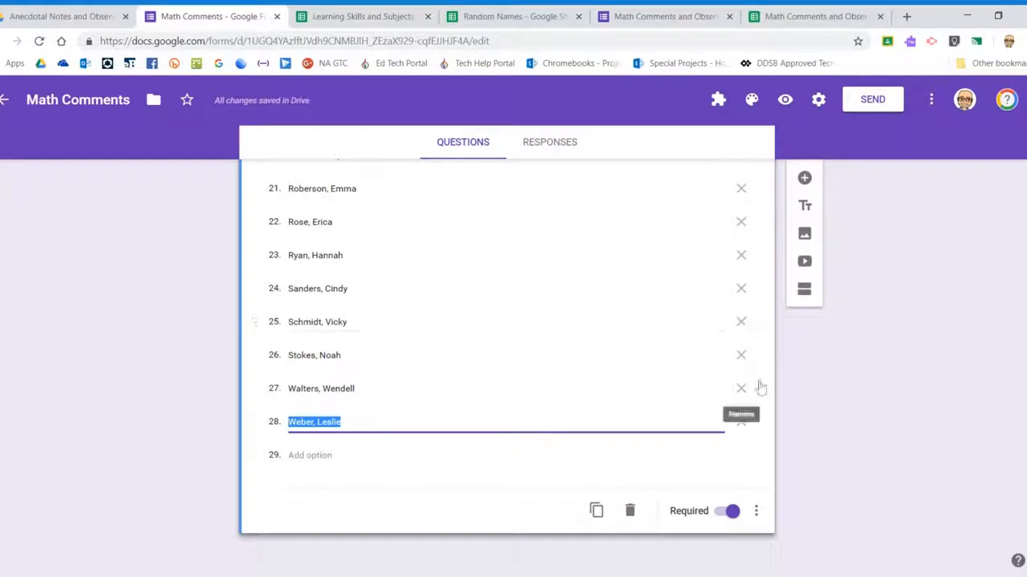
Add a second question titled 'Strand' with 'Geometry' as its first choice
click(804, 180)
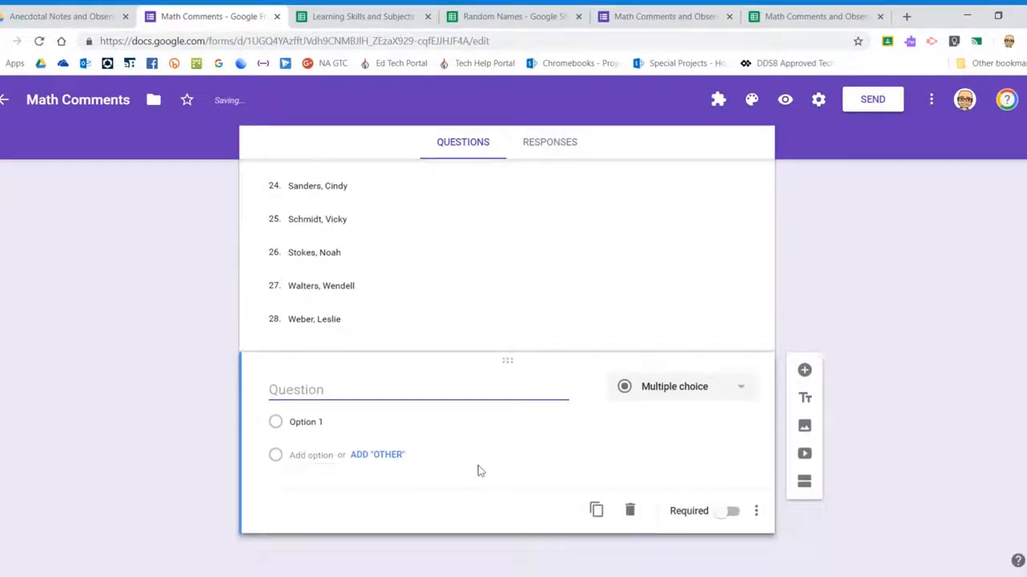
text(Strand)
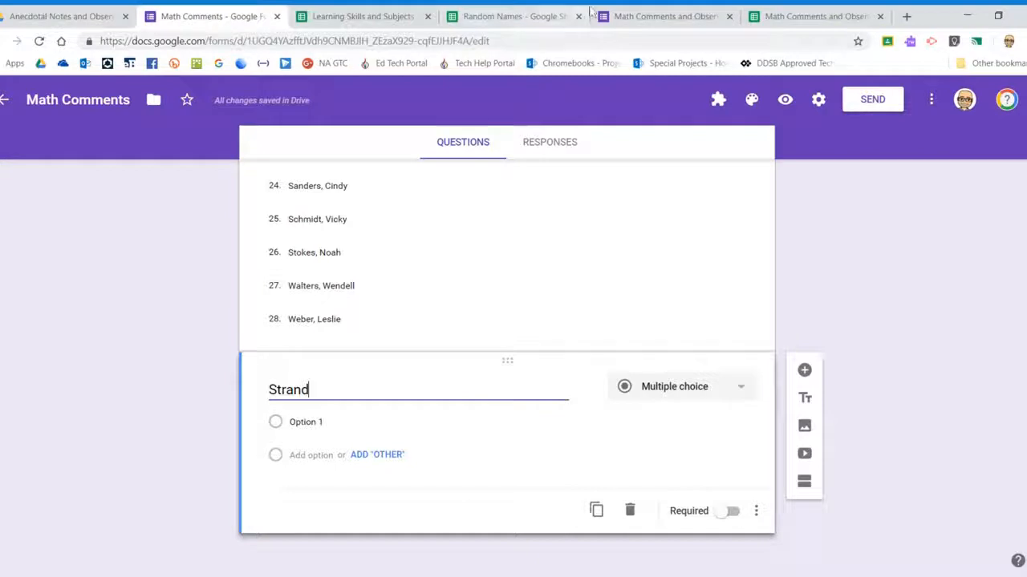
click(305, 422)
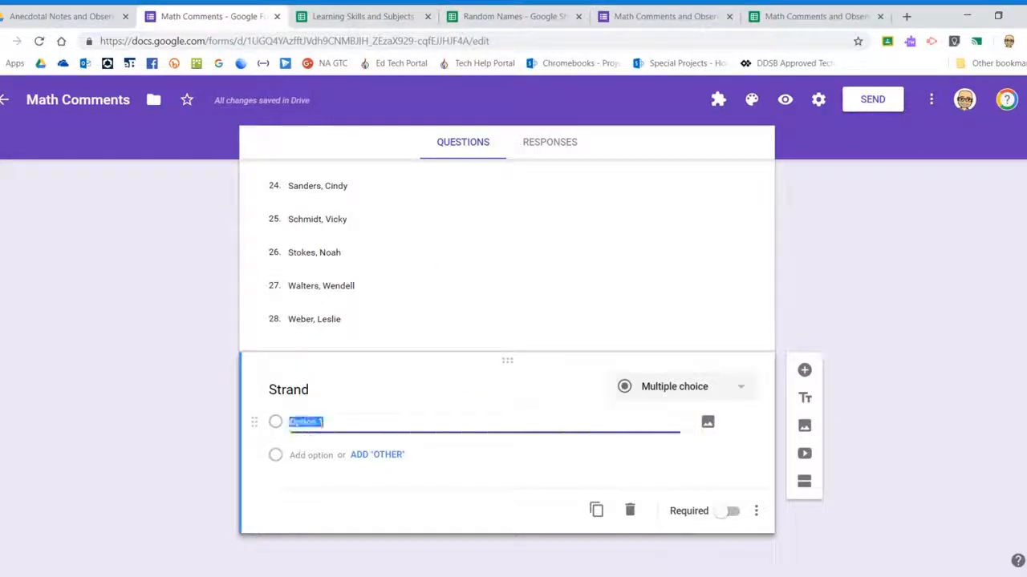
text(Geometry)
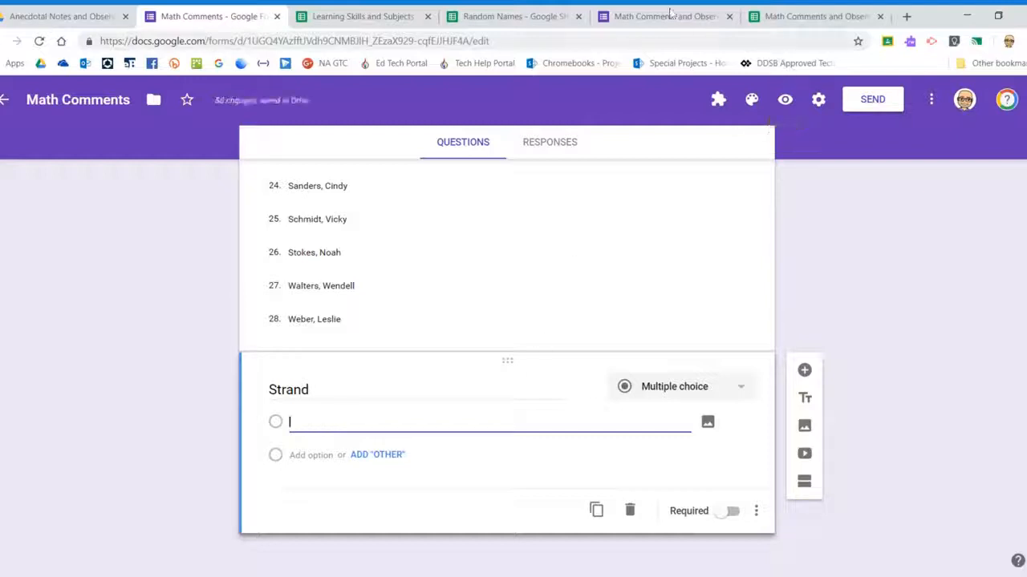
Copy the five math strands from E2:E6 of Learning Skills and Subjects into the Strand options
click(374, 16)
drag(390, 203, 382, 265)
key(ctrl+c)
click(212, 16)
click(336, 423)
key(ctrl+v)
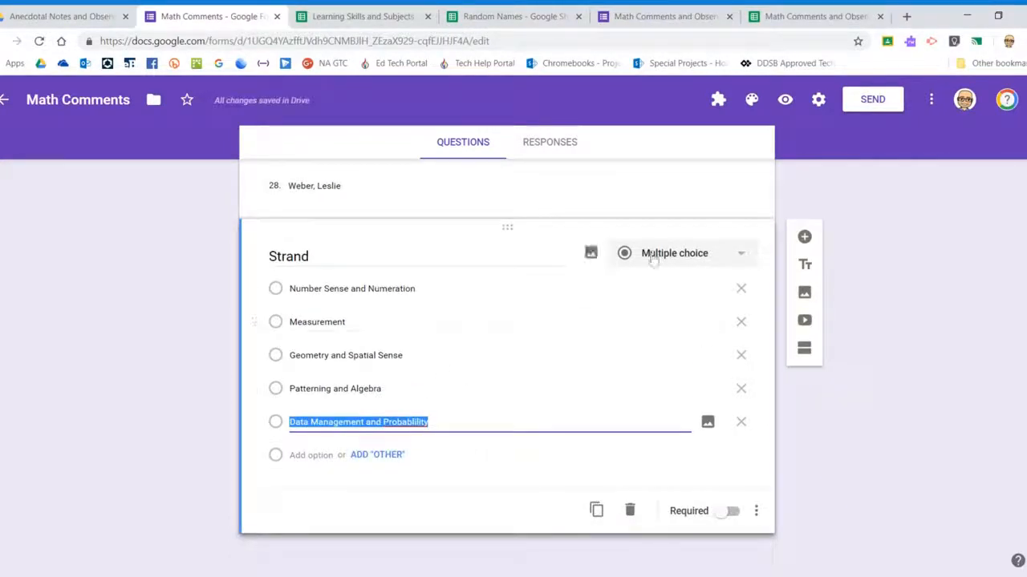
Review the Name question, then reselect the Strand question for editing
scroll(665, 318, up, 5)
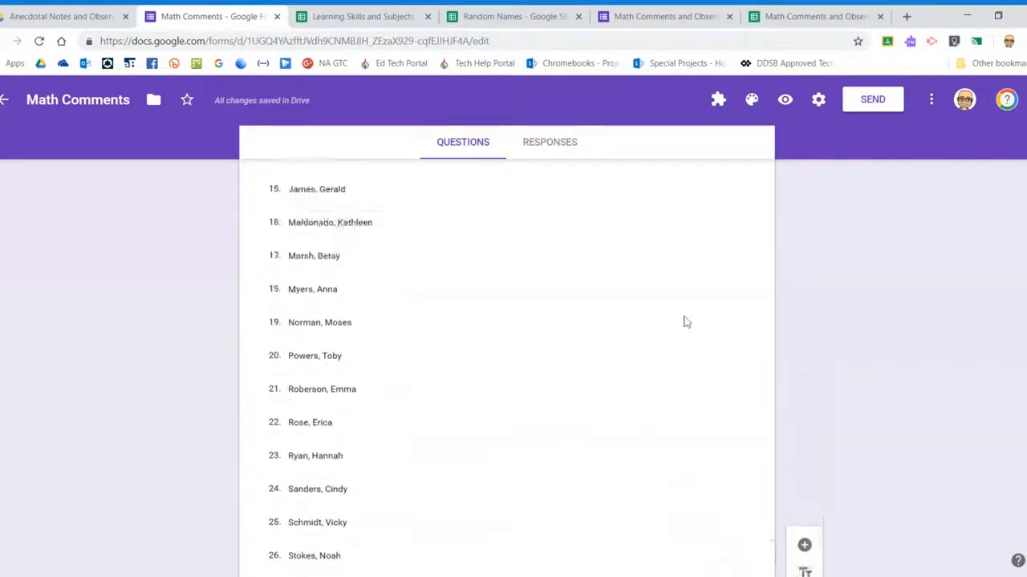
scroll(685, 321, up, 10)
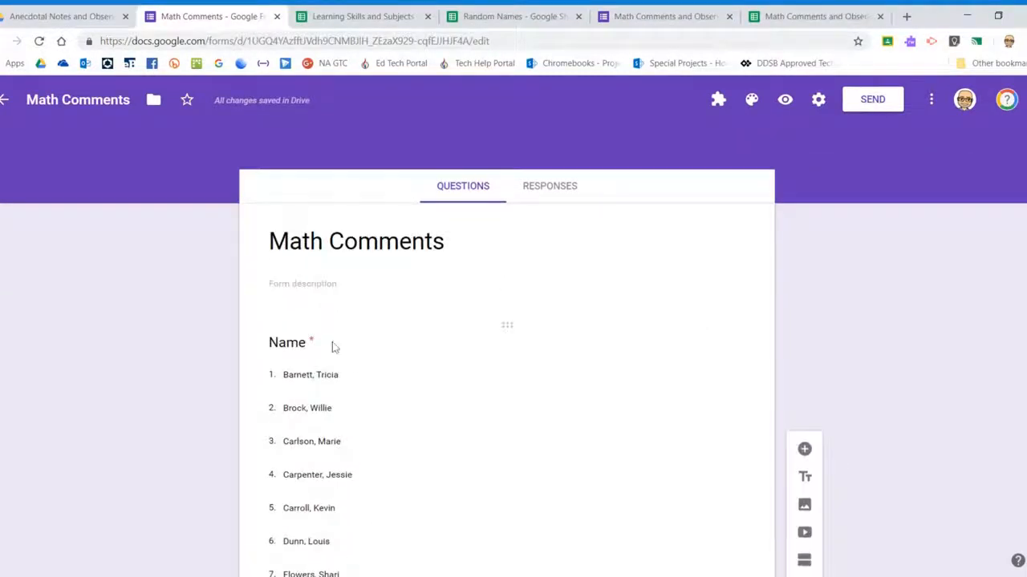
click(335, 346)
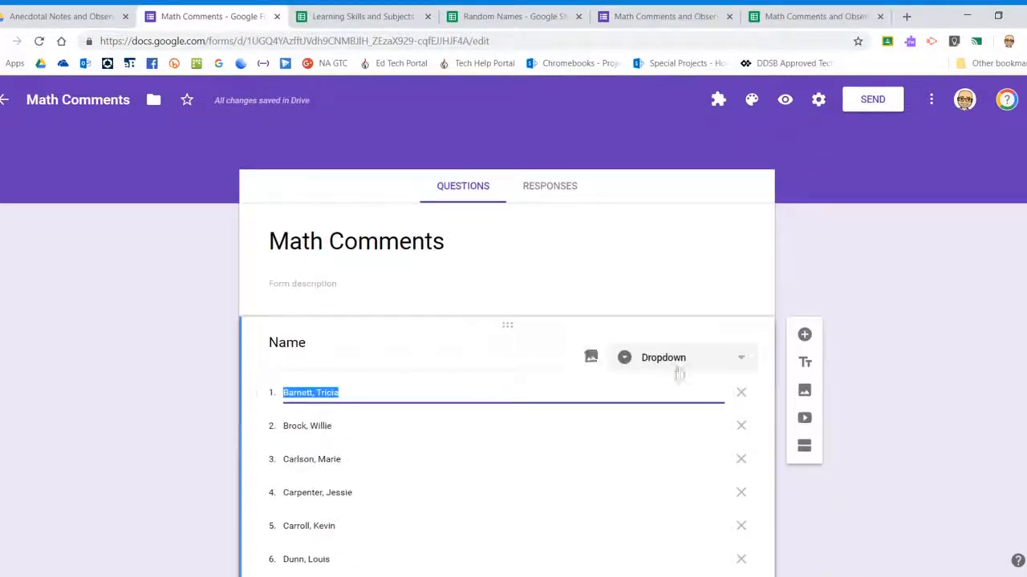
scroll(674, 393, down, 14)
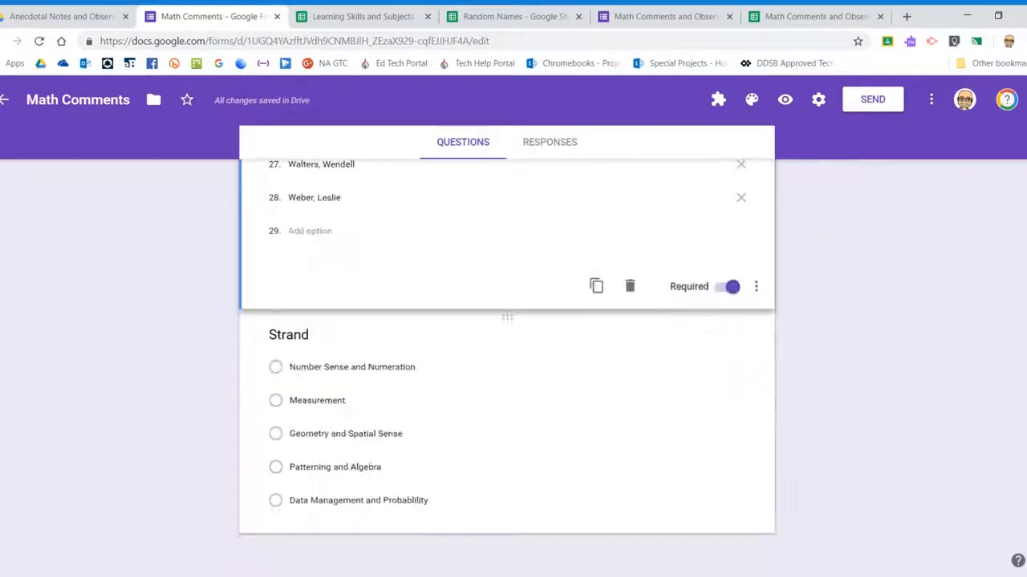
click(561, 400)
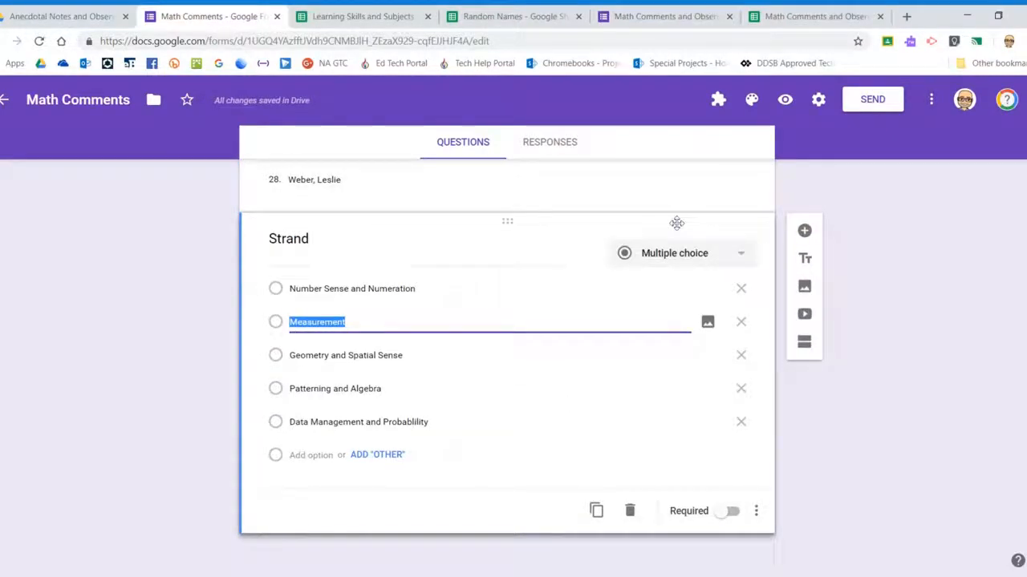
click(787, 103)
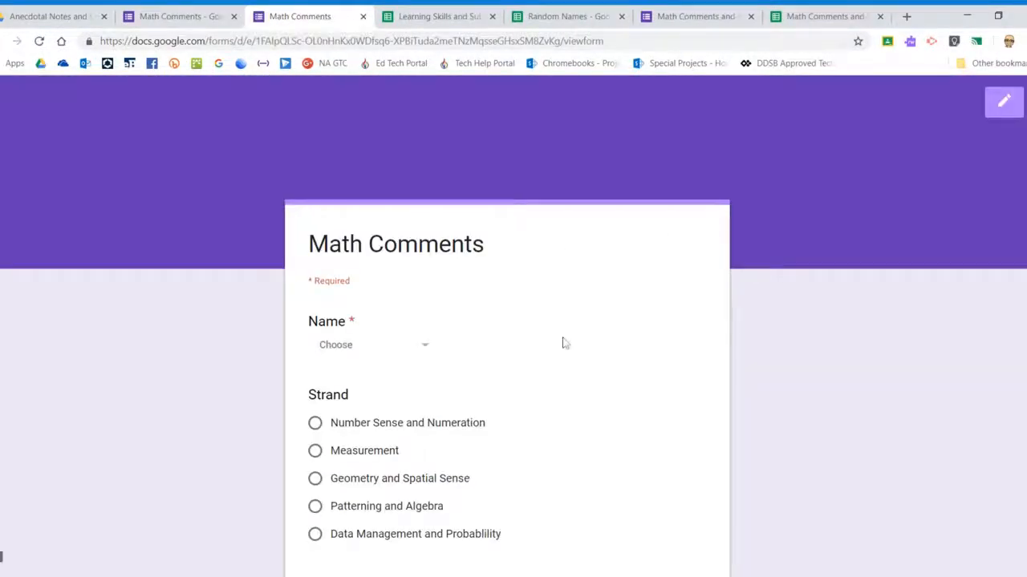
scroll(382, 224, down, 2)
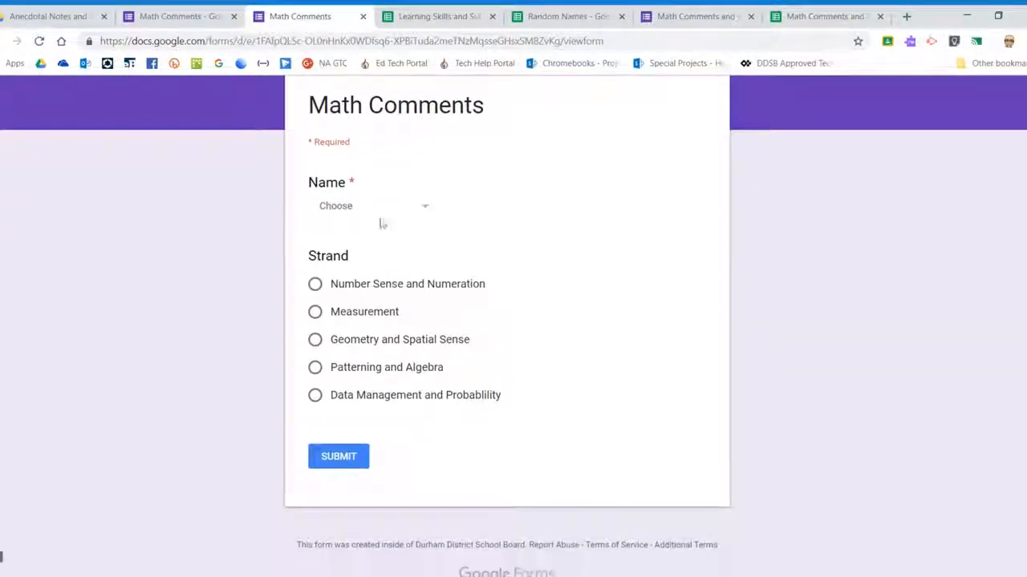
click(425, 211)
scroll(403, 309, down, 5)
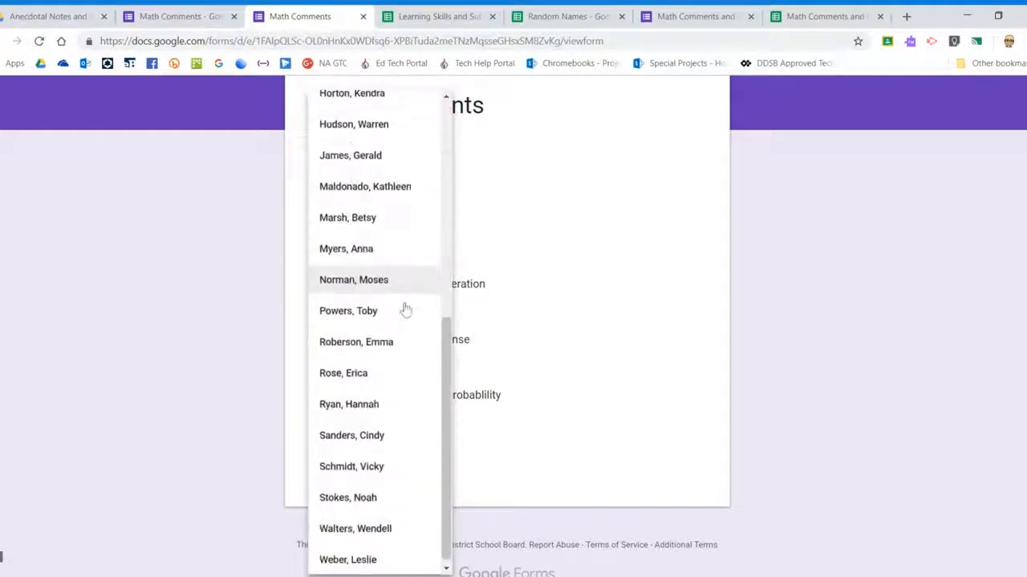
scroll(395, 355, up, 5)
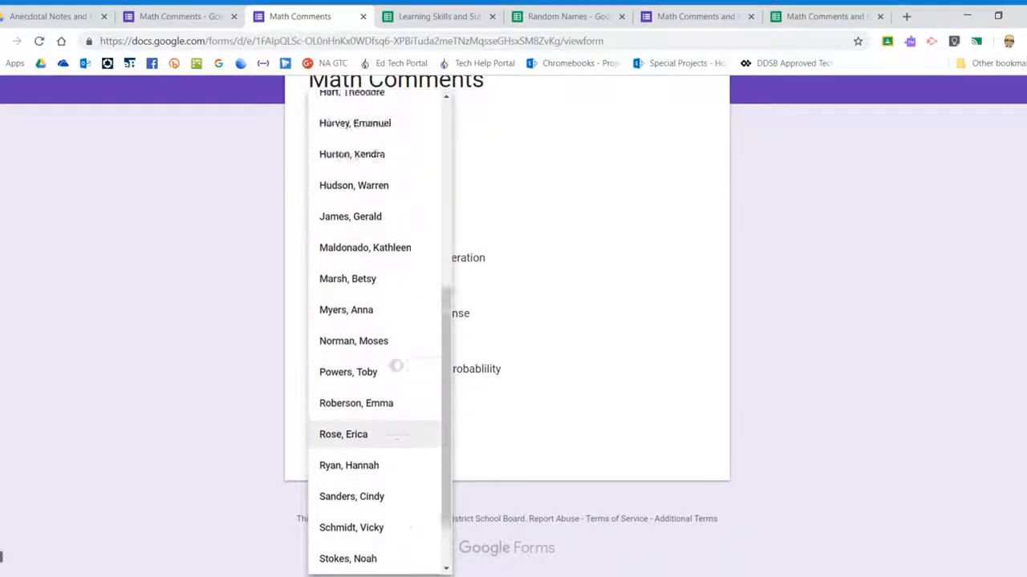
click(610, 222)
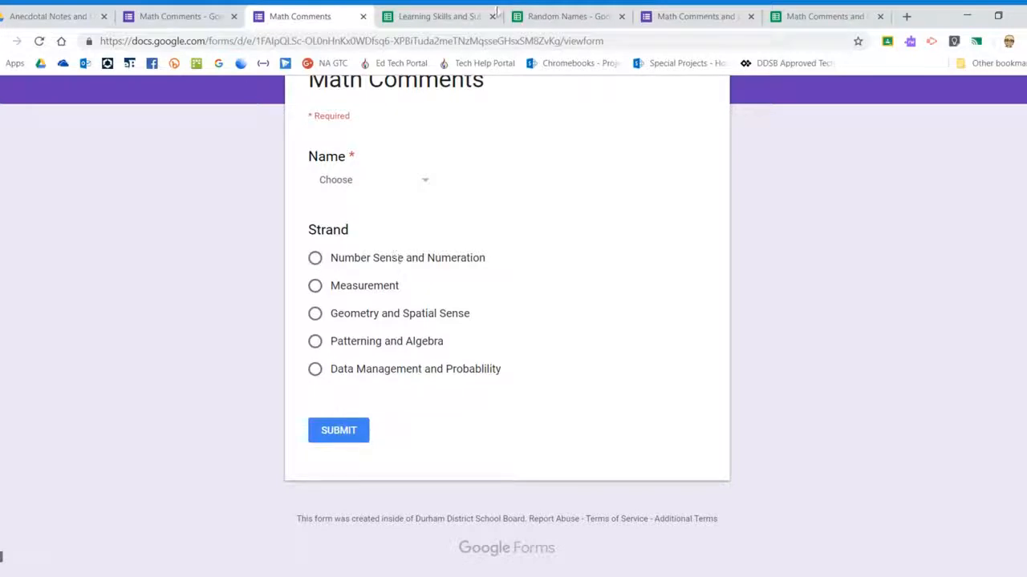
click(362, 16)
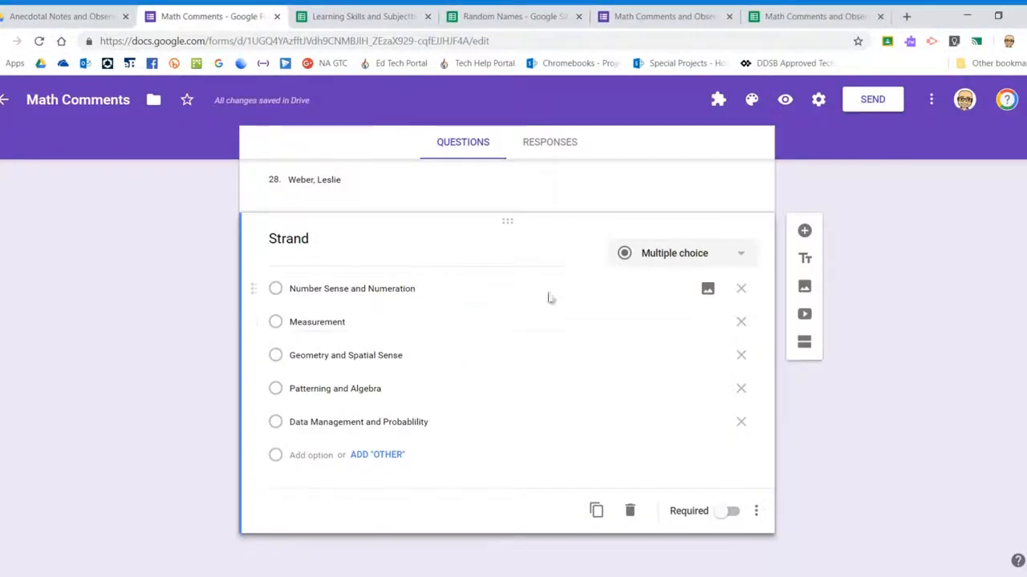
Make Strand a dropdown and begin a new question titled 'Achievement Level'
click(709, 262)
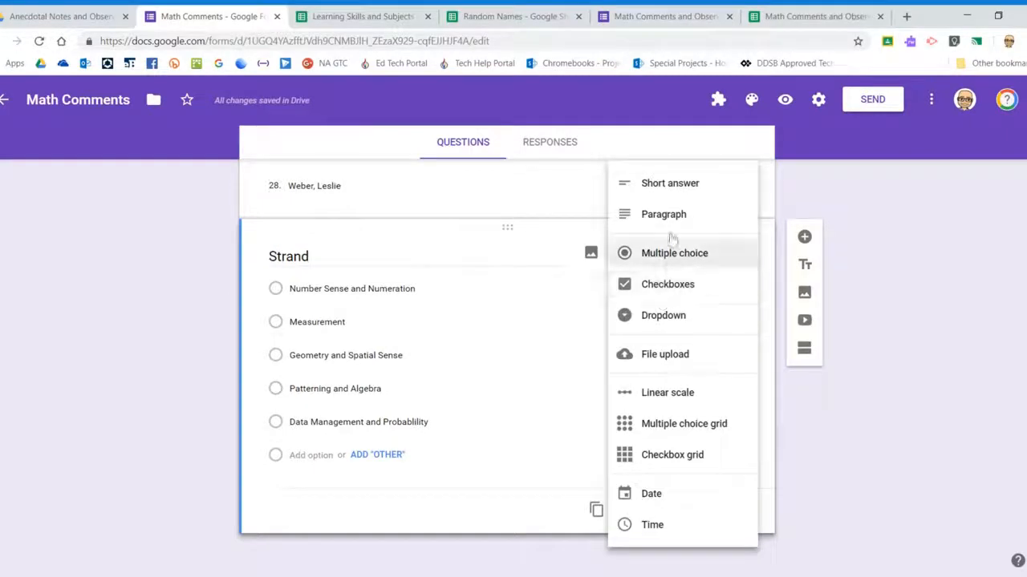
click(663, 316)
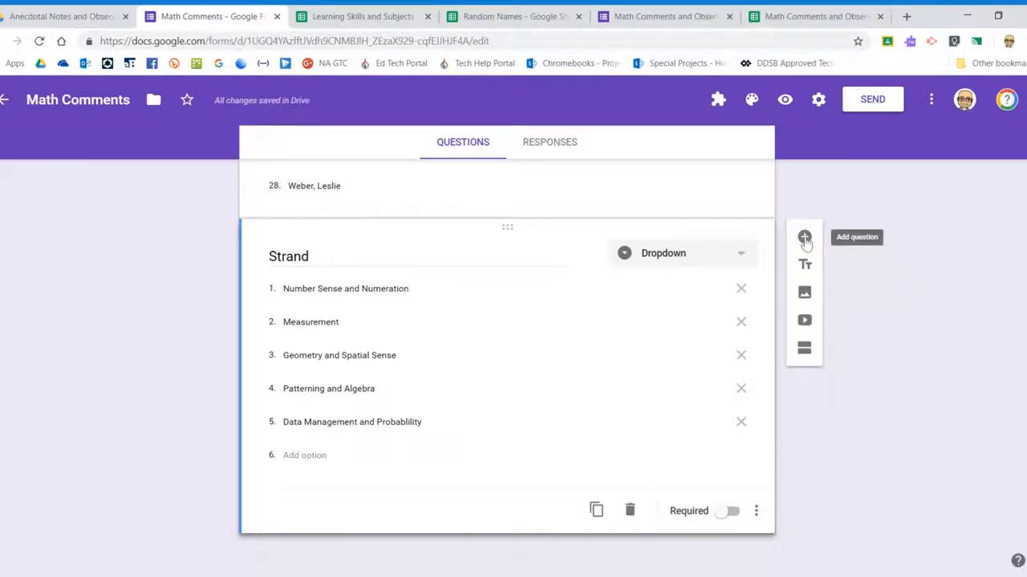
click(804, 238)
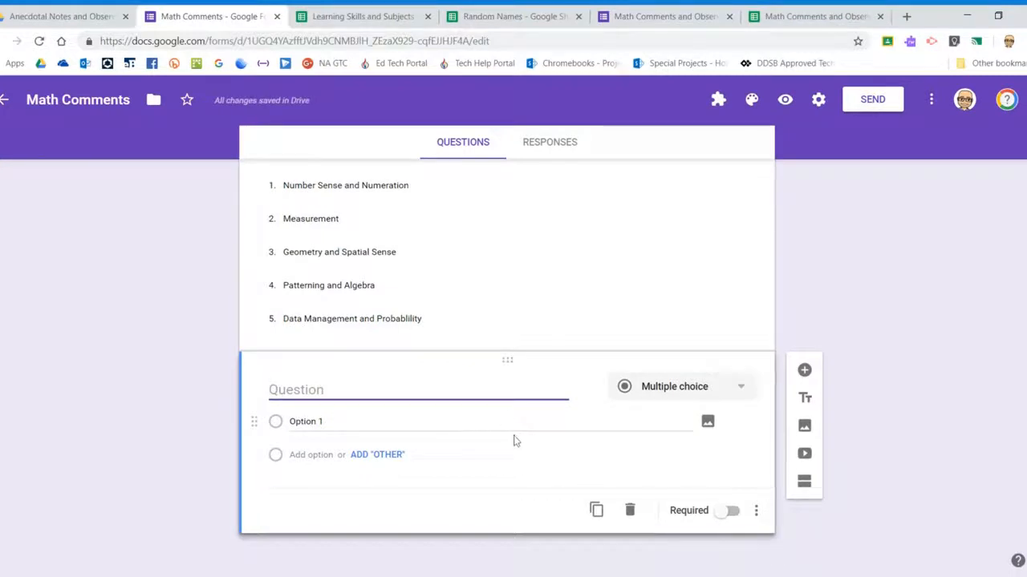
text(Achievement LEve)
Correct the title to 'Achievement Level' and enter 'Level 1' as its first choice
key(BackSpace)
key(BackSpace)
key(BackSpace)
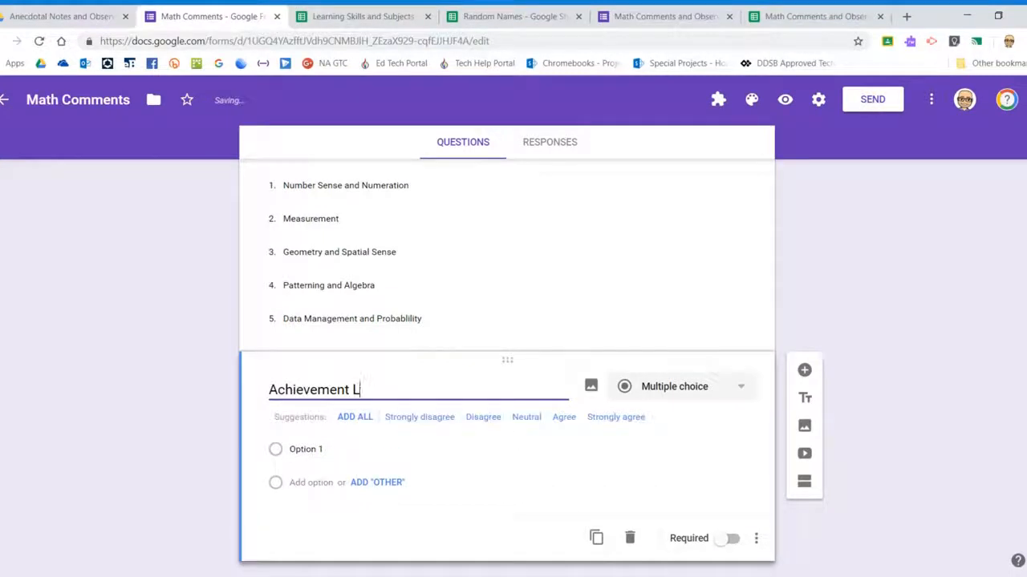
click(357, 446)
text(LE)
key(BackSpace)
key(BackSpace)
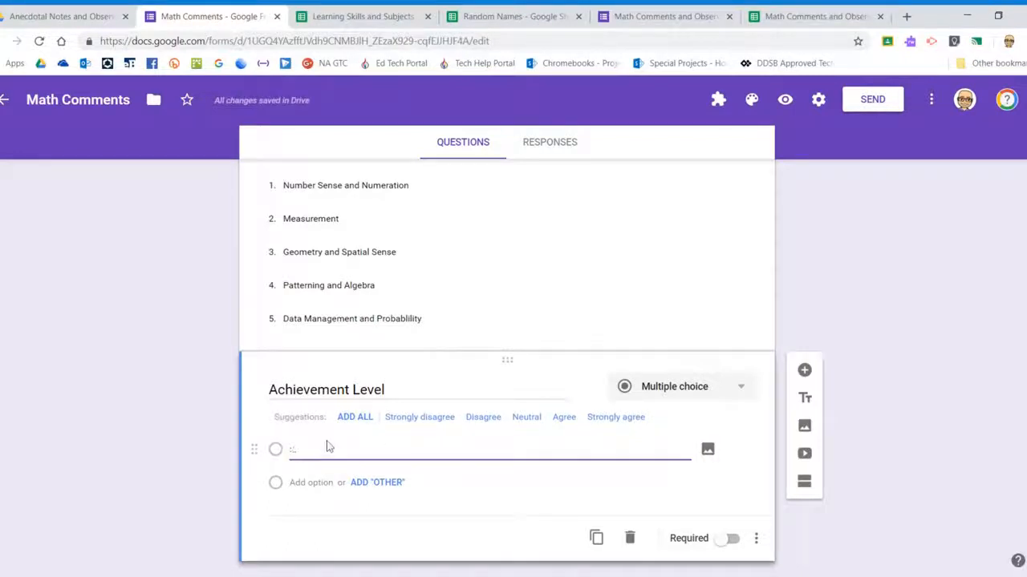
text(Level 1)
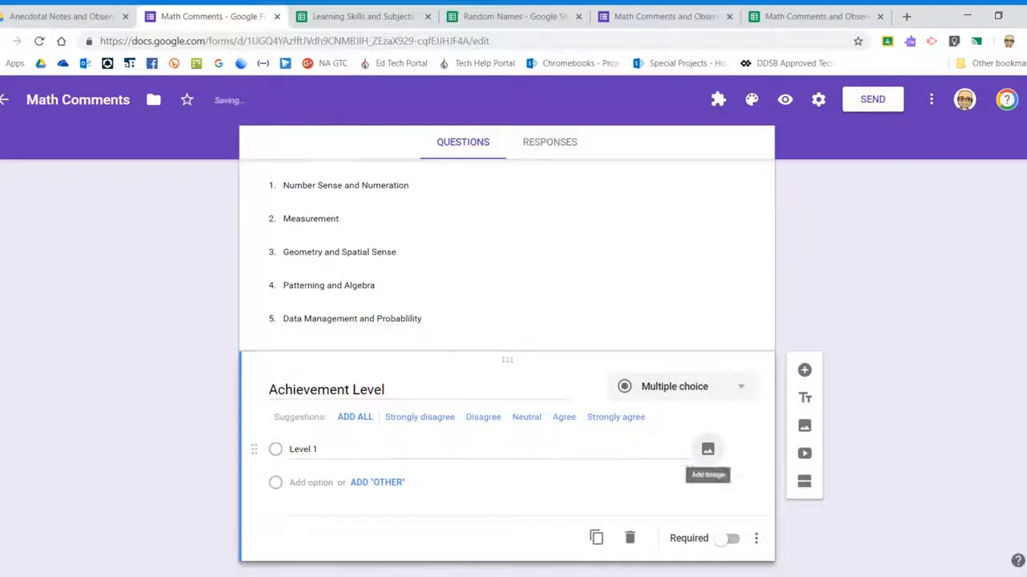
click(708, 450)
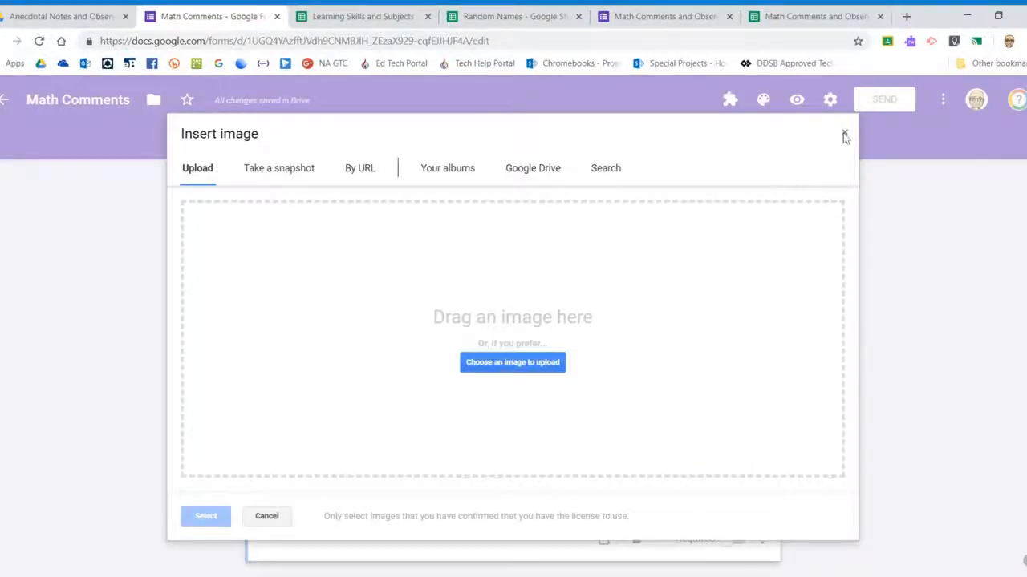
click(845, 135)
click(352, 452)
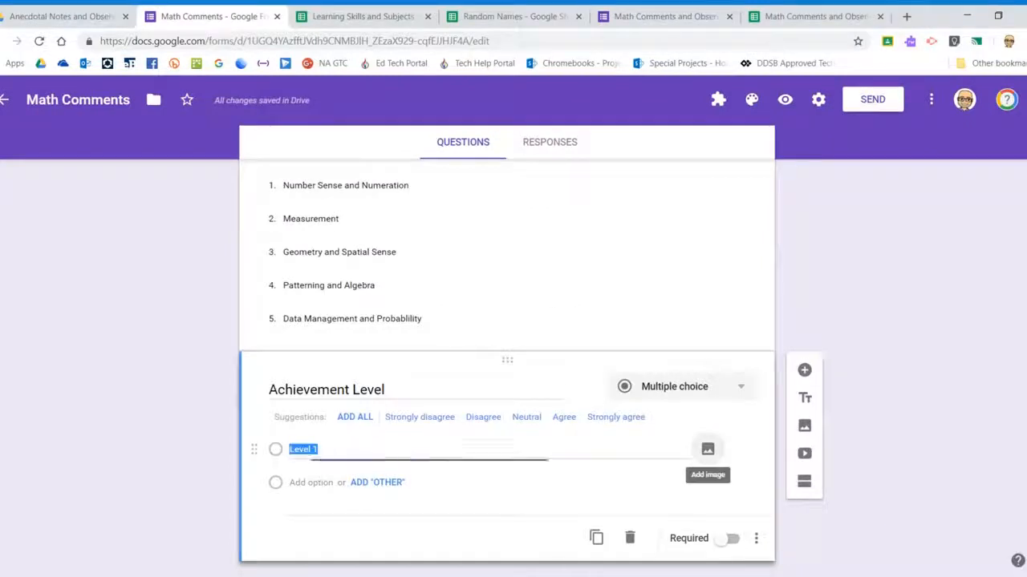
Add the choices Level 2, Level 3 and Level 4
key(Return)
text(Level 2)
key(Return)
text(LEvel)
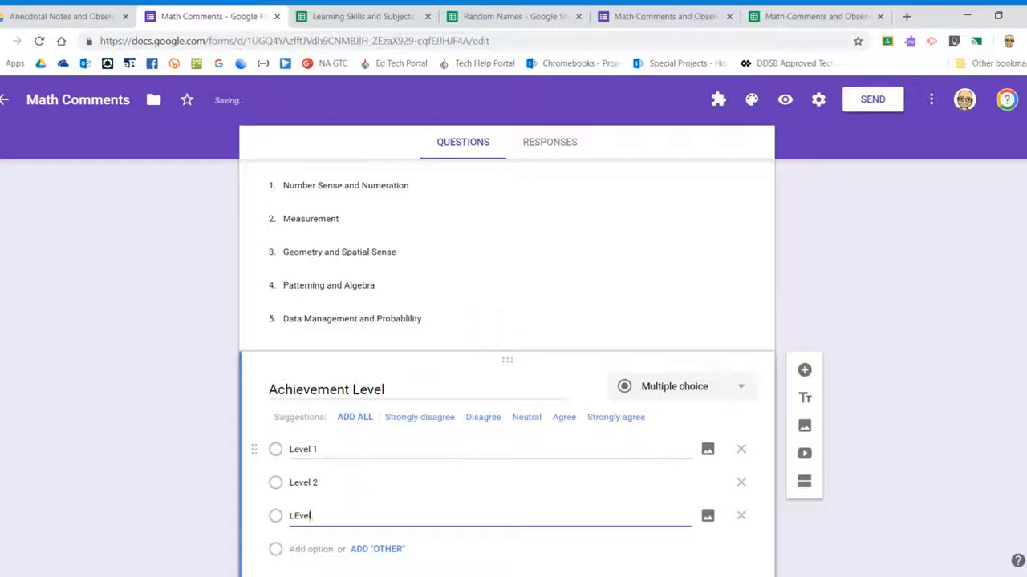
text( 3)
key(Return)
text(LE)
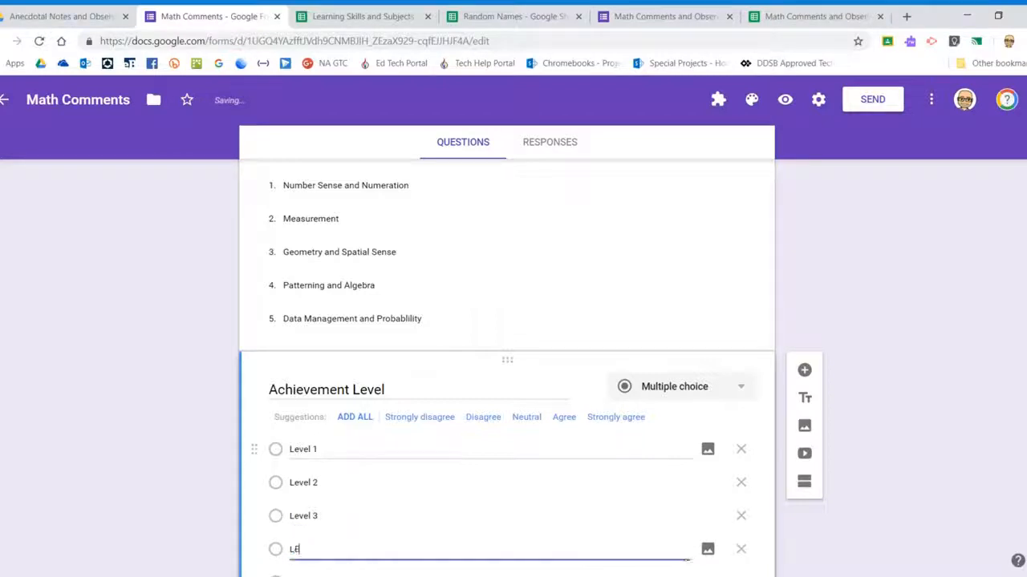
text(vel 4)
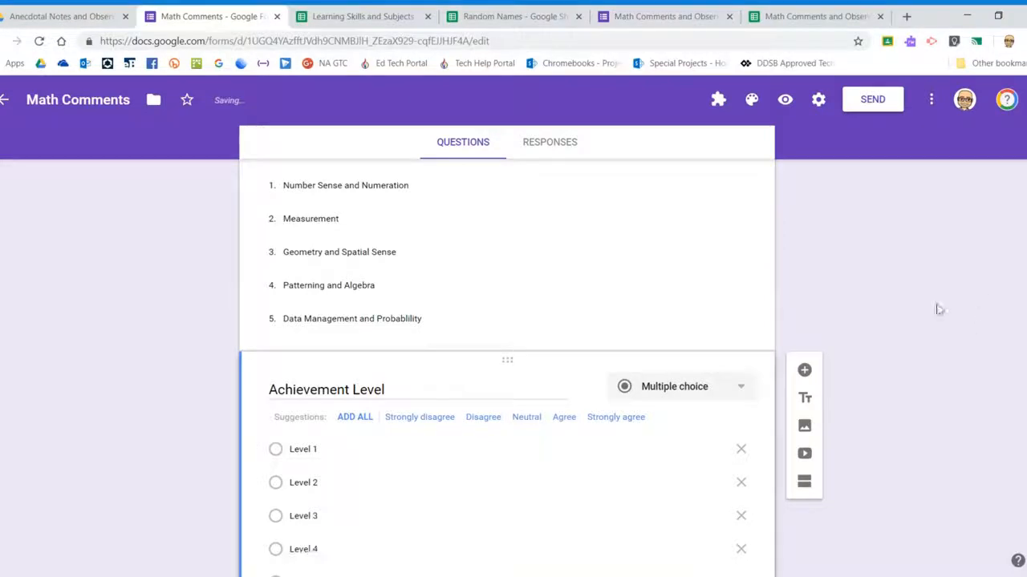
Make the Strand question required and return to the Achievement Level question
scroll(909, 357, down, 1)
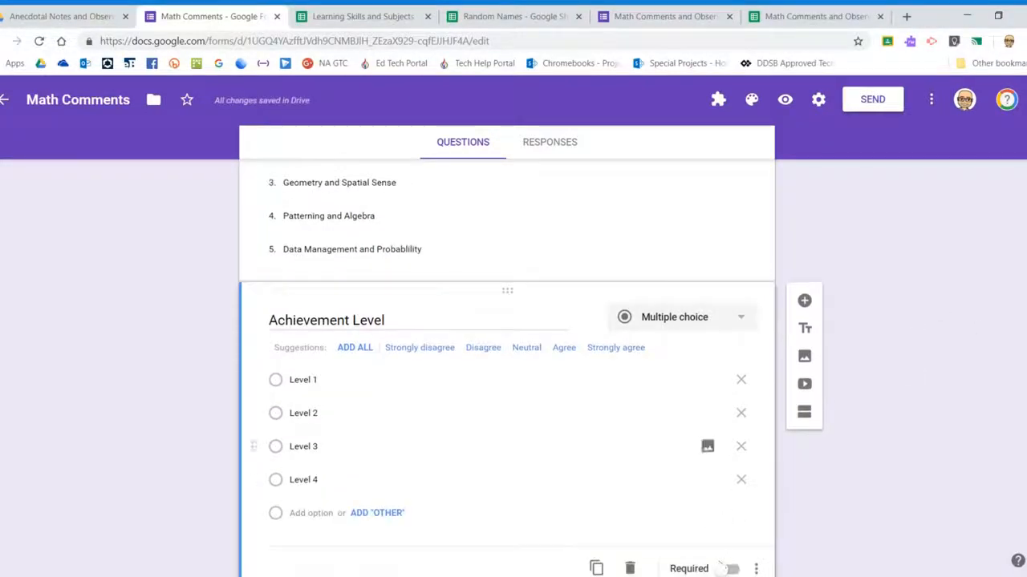
click(630, 229)
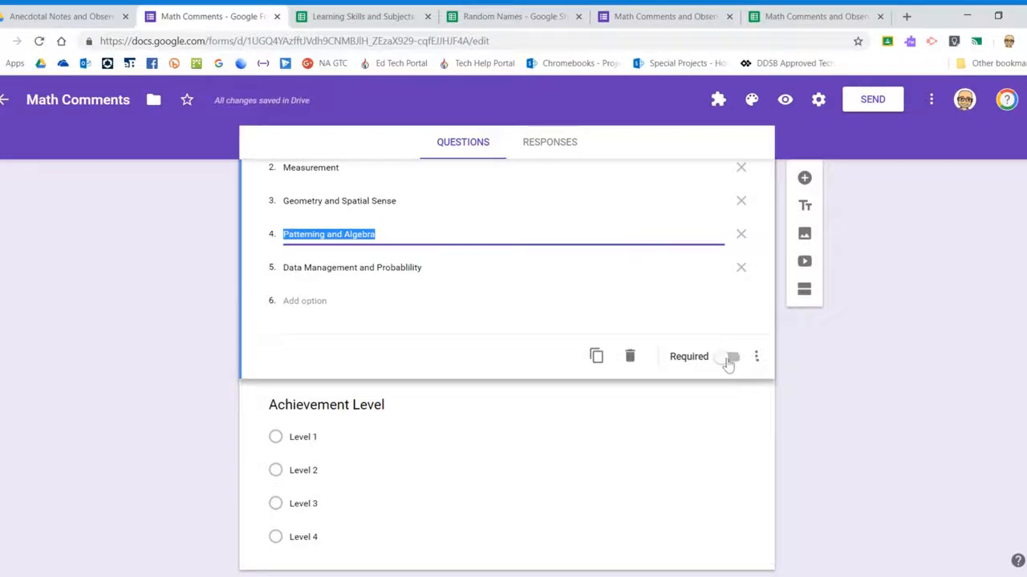
click(728, 361)
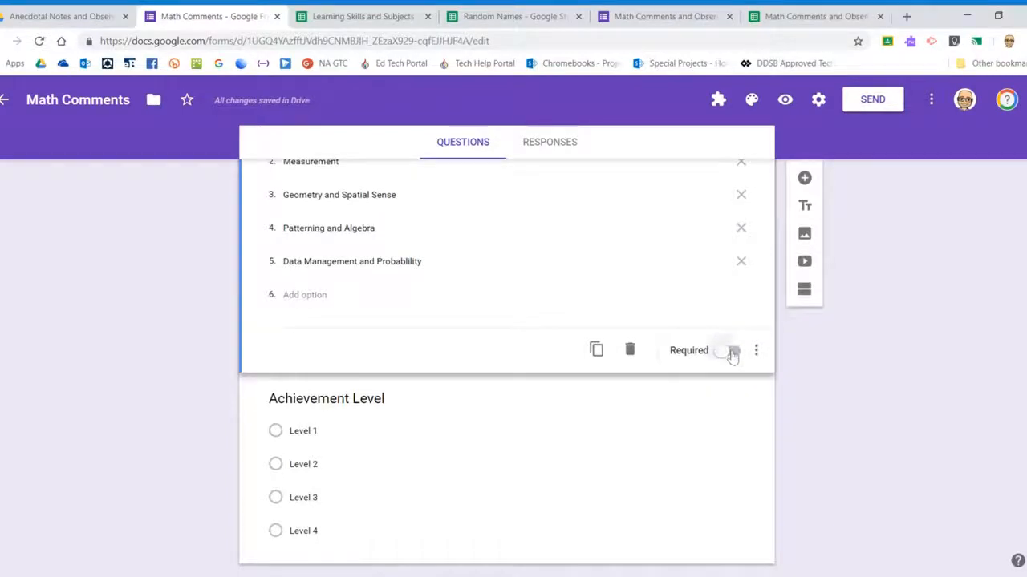
scroll(724, 369, down, 1)
click(660, 396)
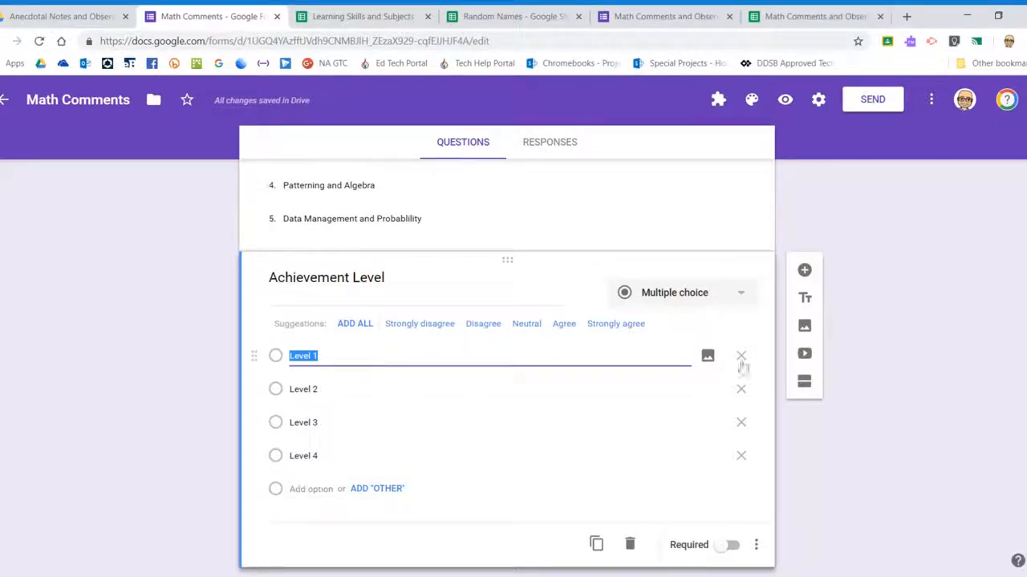
Add a required 'Notes or Observations' question, then a new one titled 'Evidence of Learning'
click(804, 271)
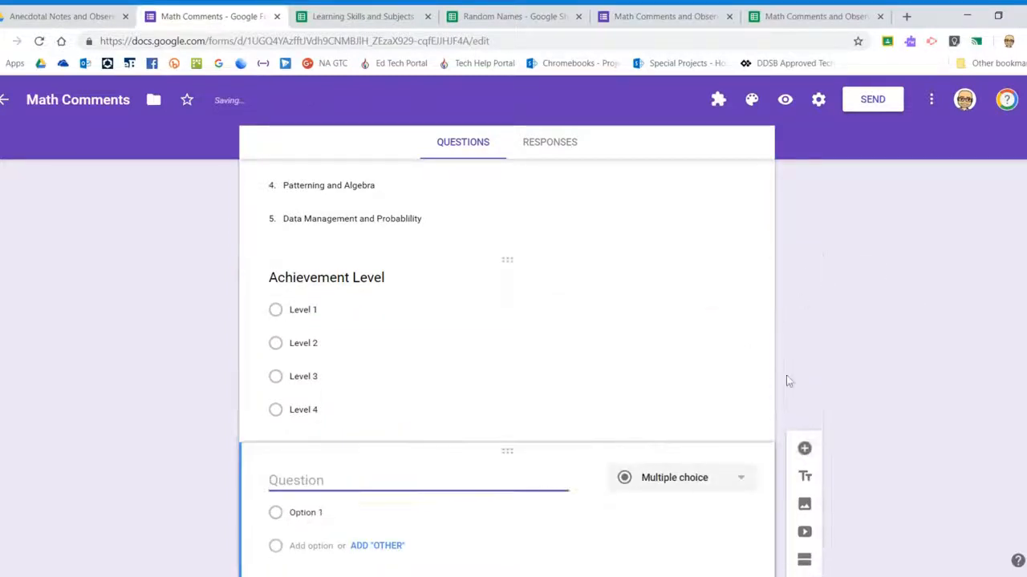
text(Notes or Observations)
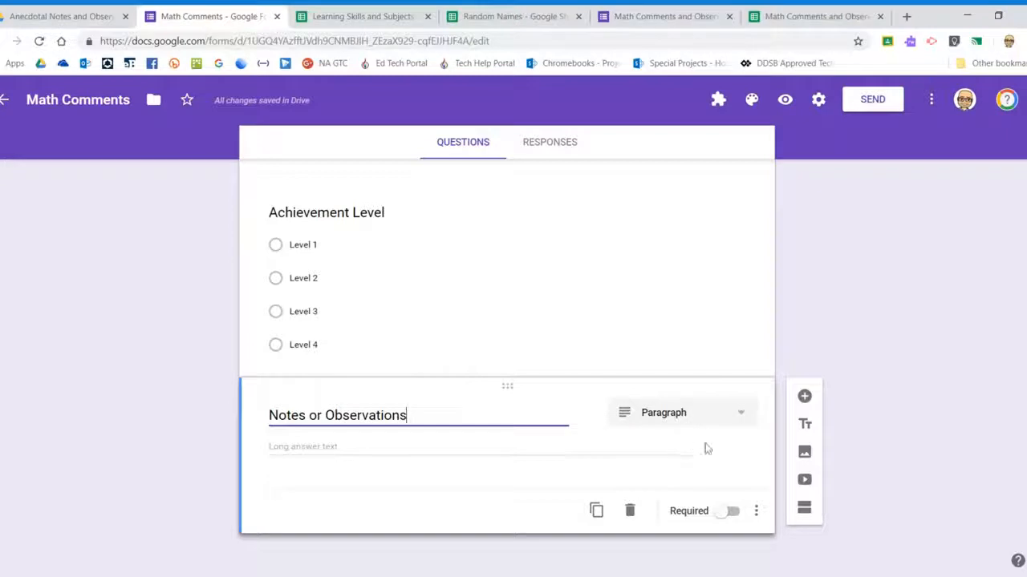
click(731, 511)
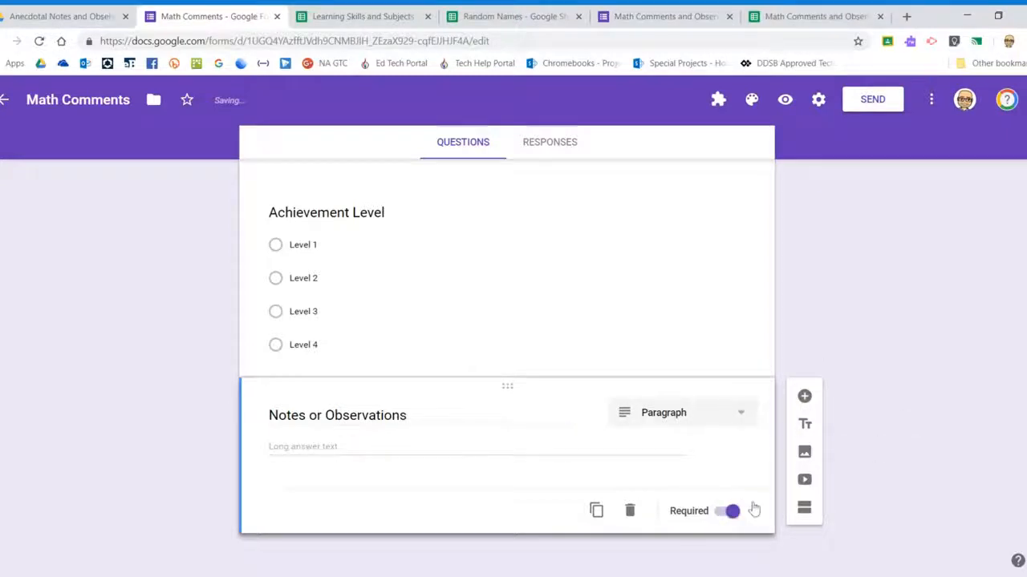
click(804, 399)
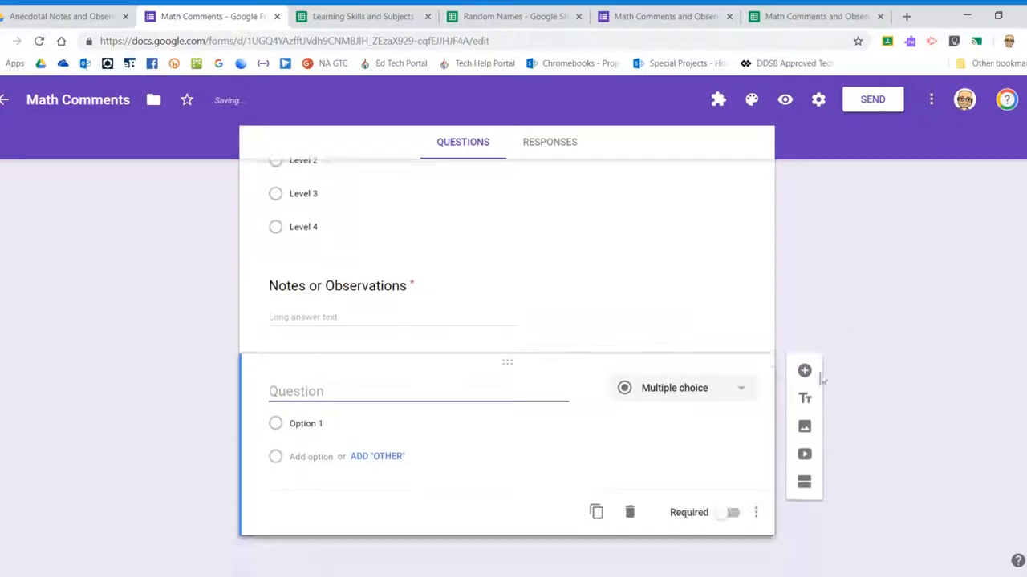
text(Evidence of Learning)
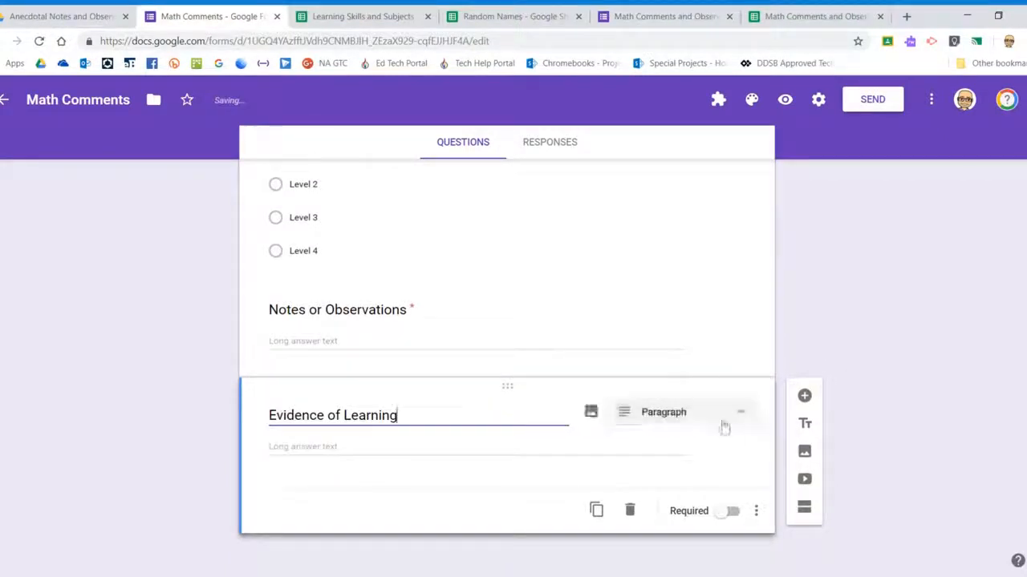
Change Evidence of Learning to File upload, accepting uploads to Drive (1 file, 10 MB)
click(720, 423)
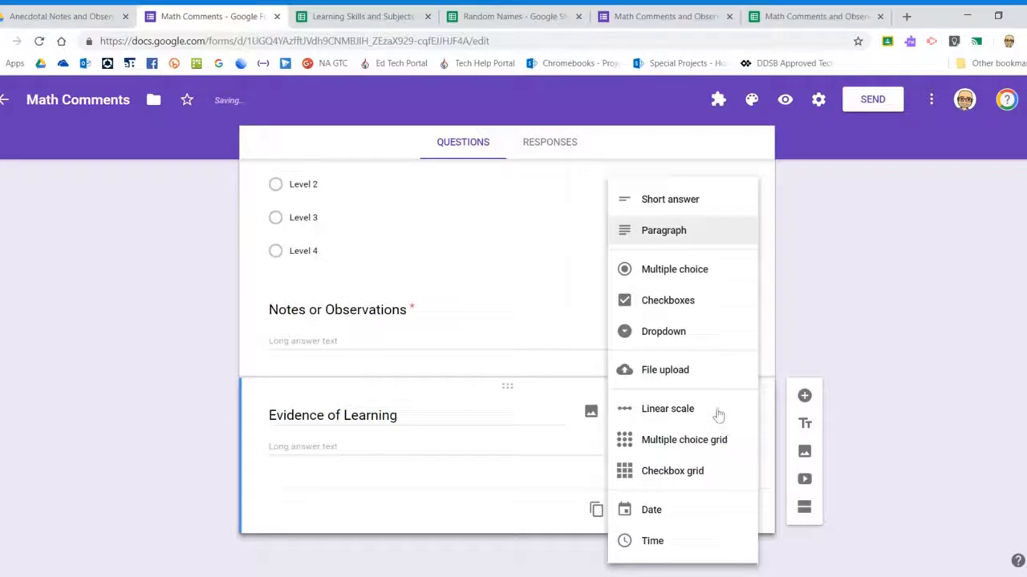
click(665, 369)
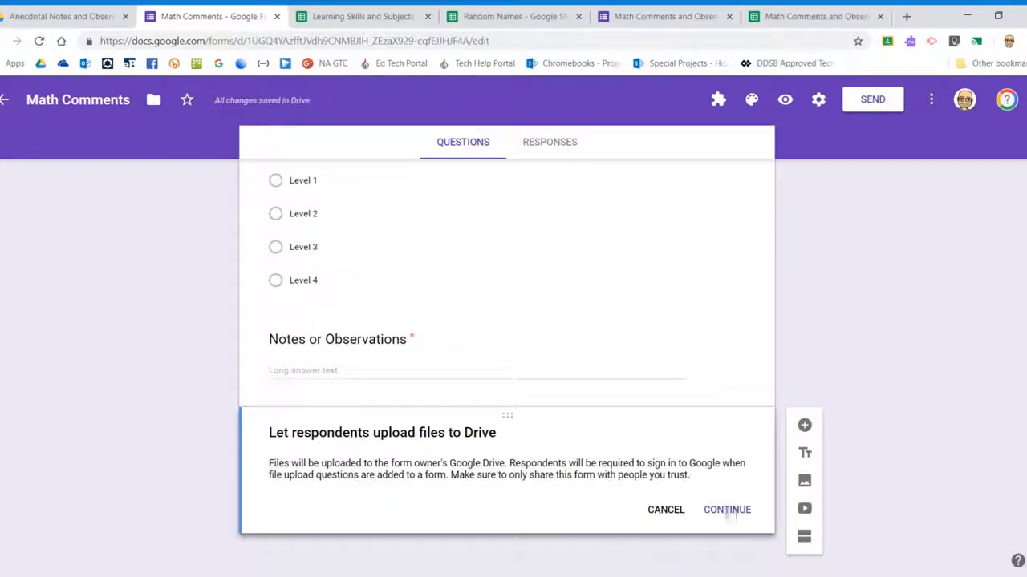
click(727, 510)
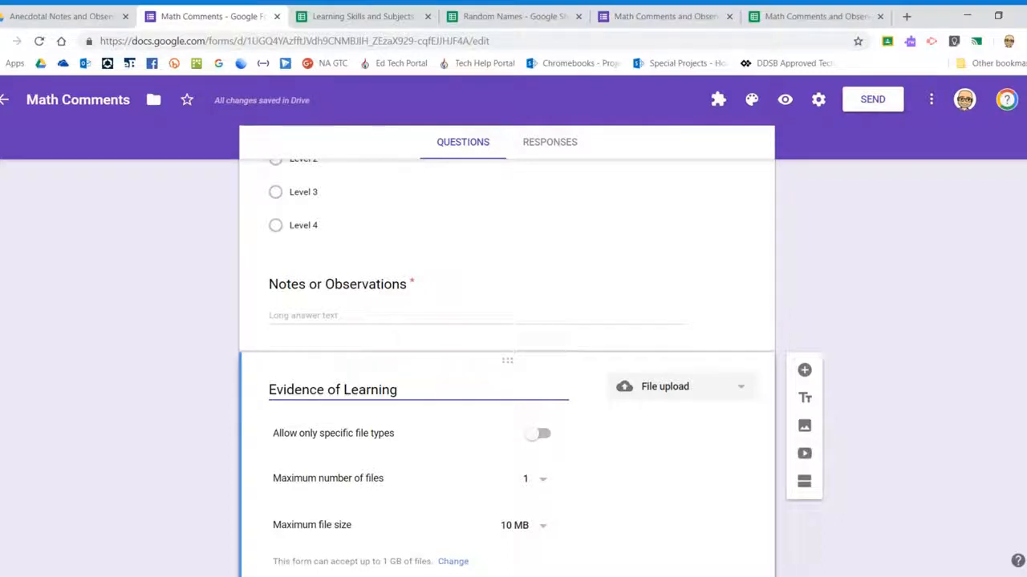
scroll(637, 411, down, 2)
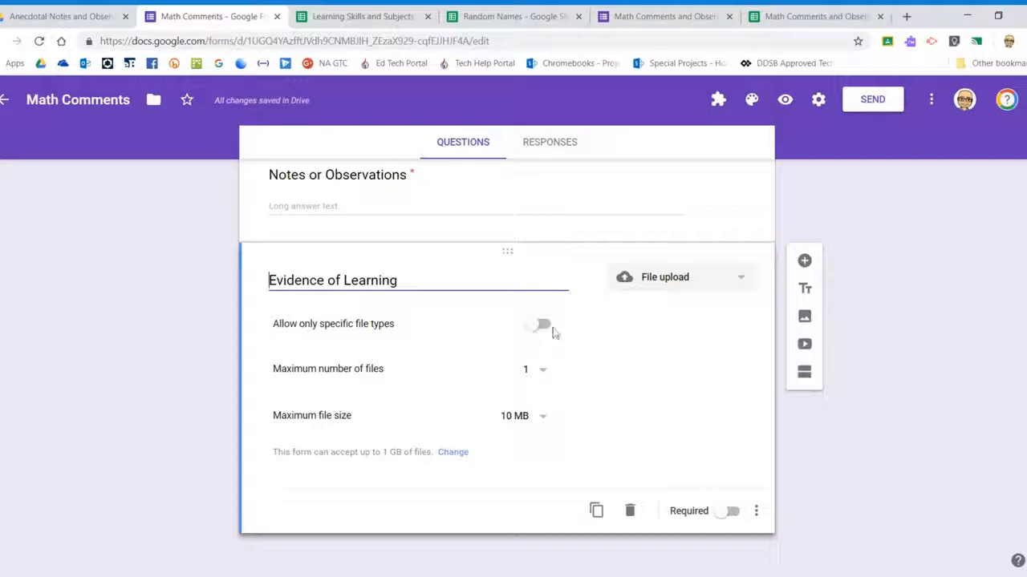
Limit Evidence of Learning uploads to a maximum of 5 files, each up to 100 MB
click(544, 375)
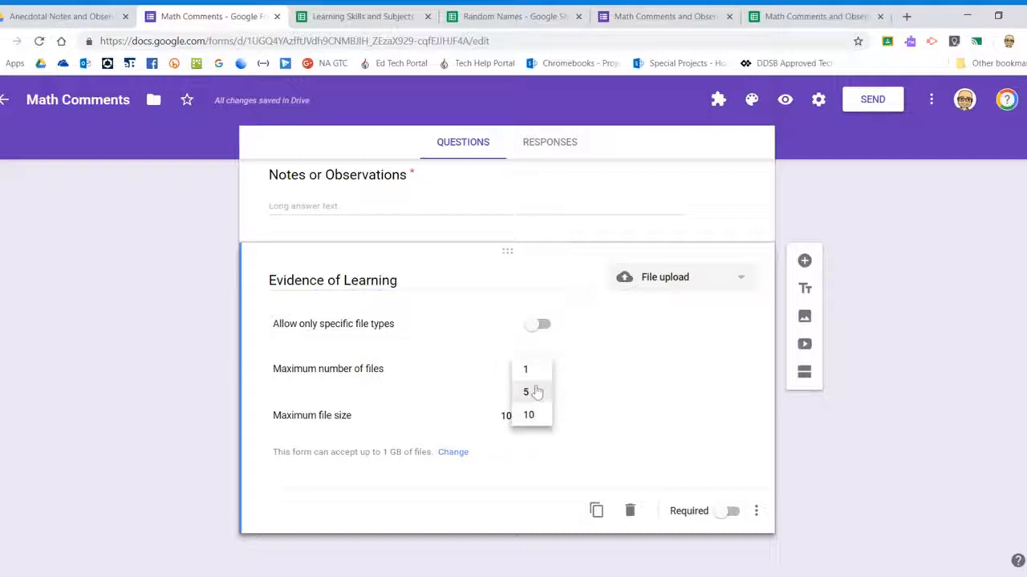
click(533, 396)
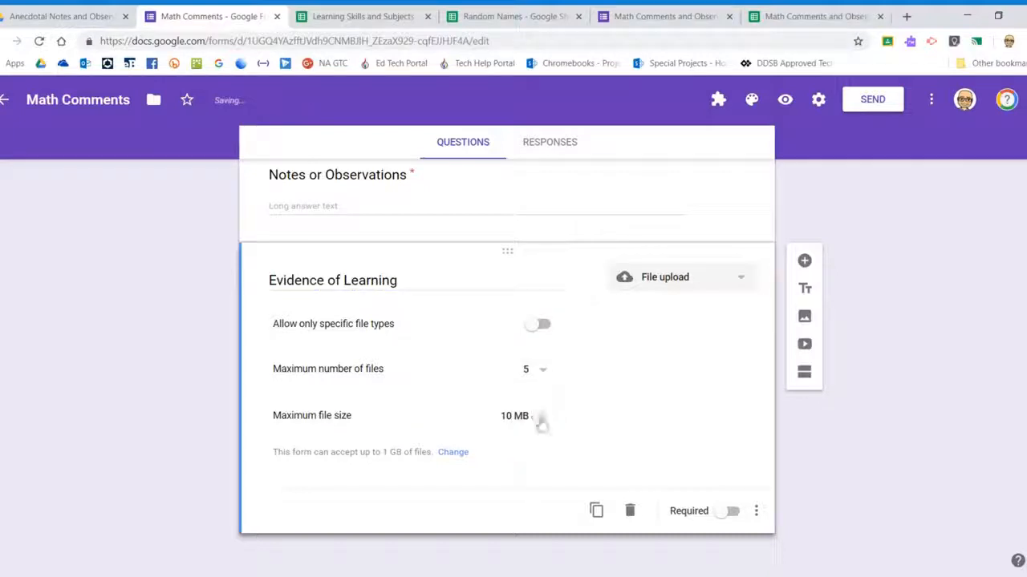
click(543, 424)
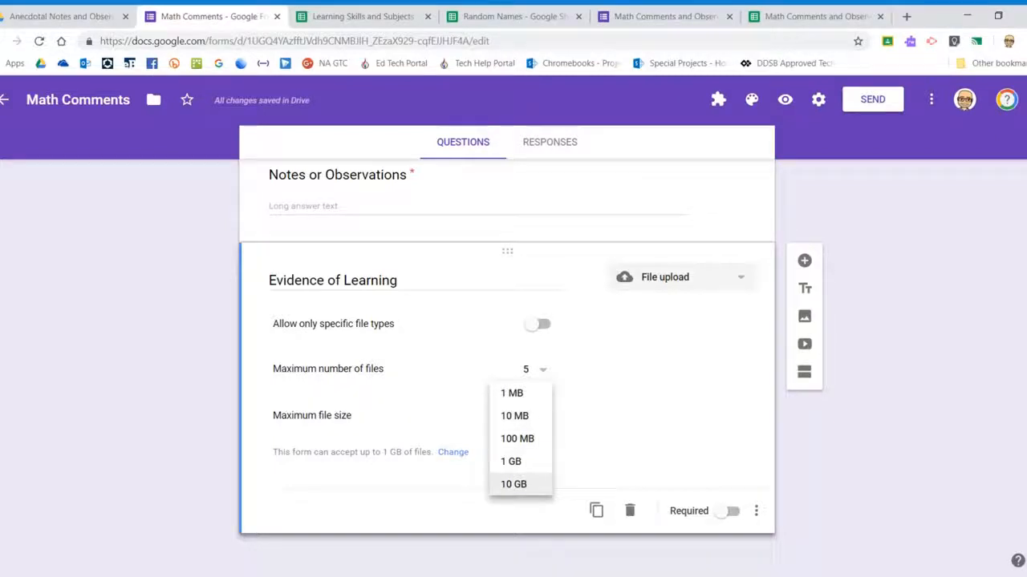
click(523, 484)
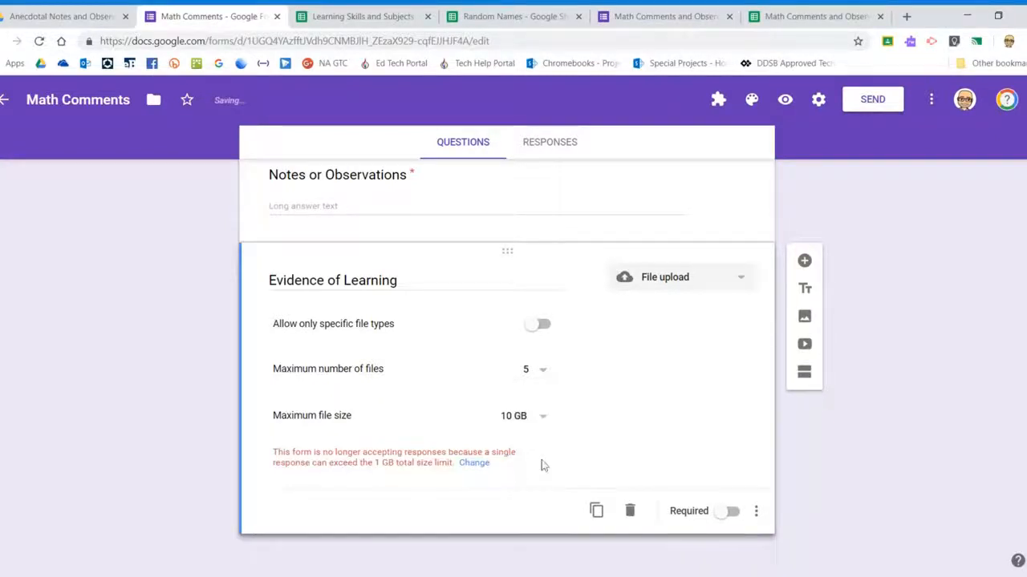
click(533, 418)
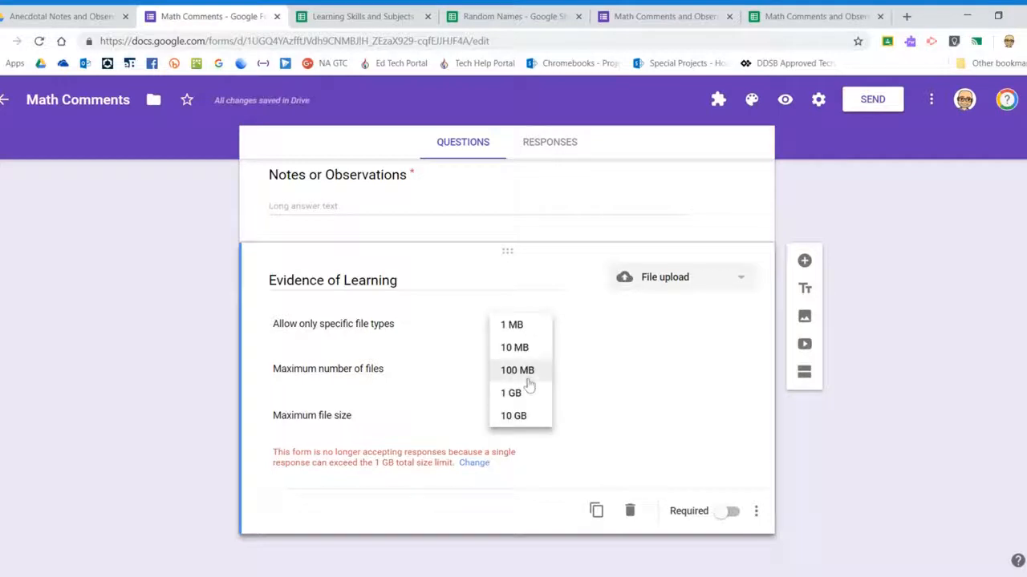
click(520, 376)
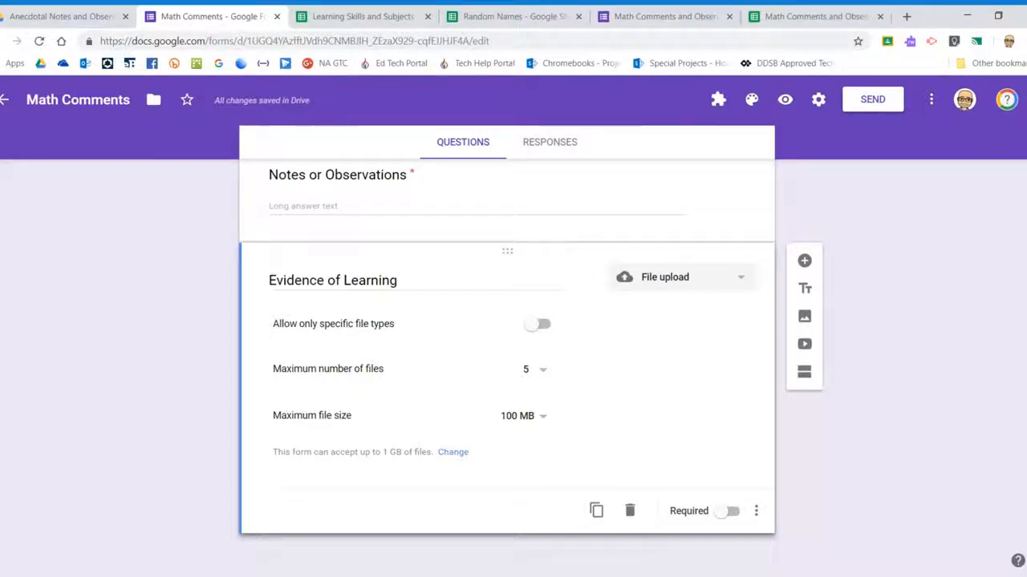
Raise the form's total upload size limit to 1 TB and save it
click(454, 452)
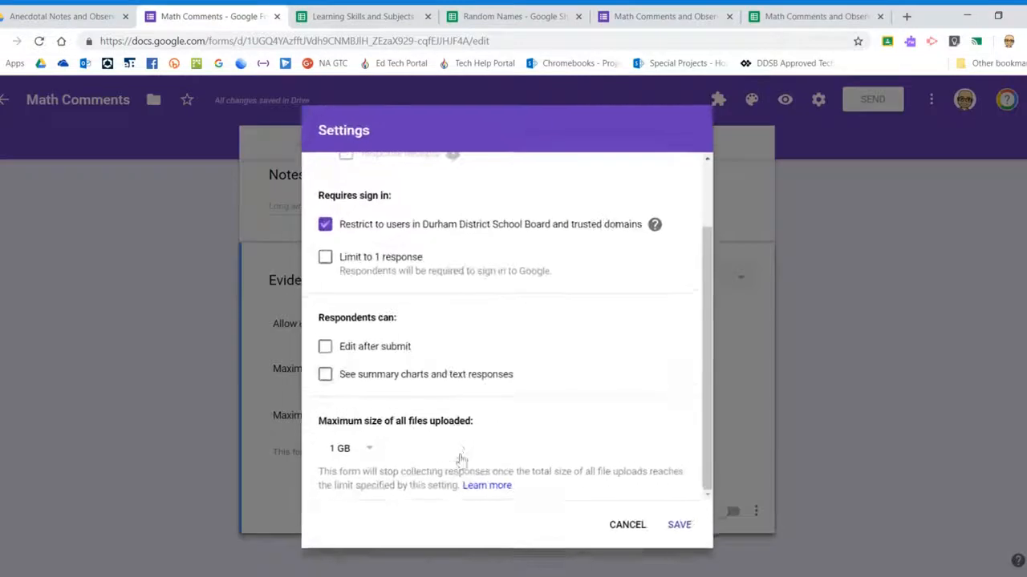
click(368, 451)
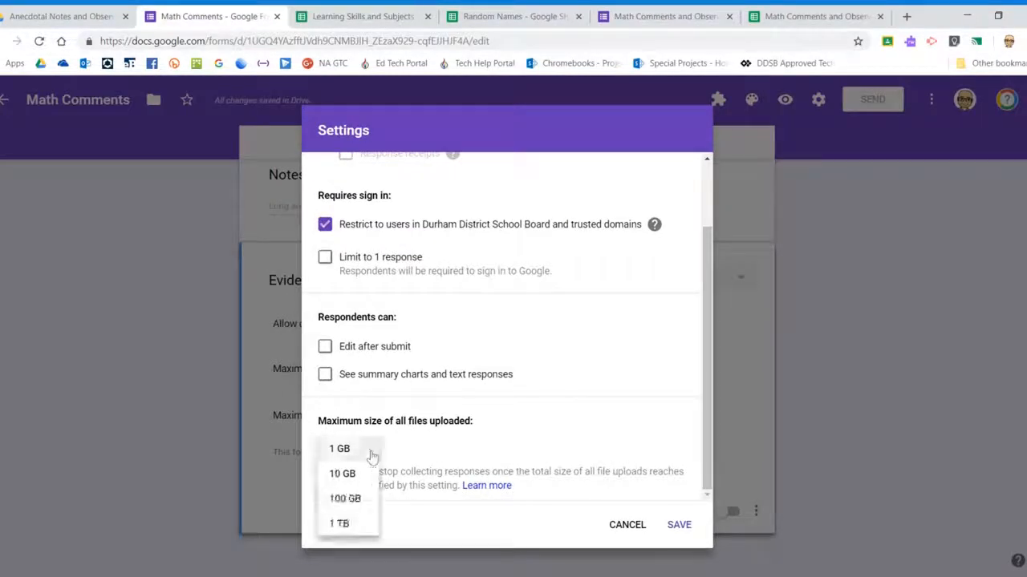
click(358, 529)
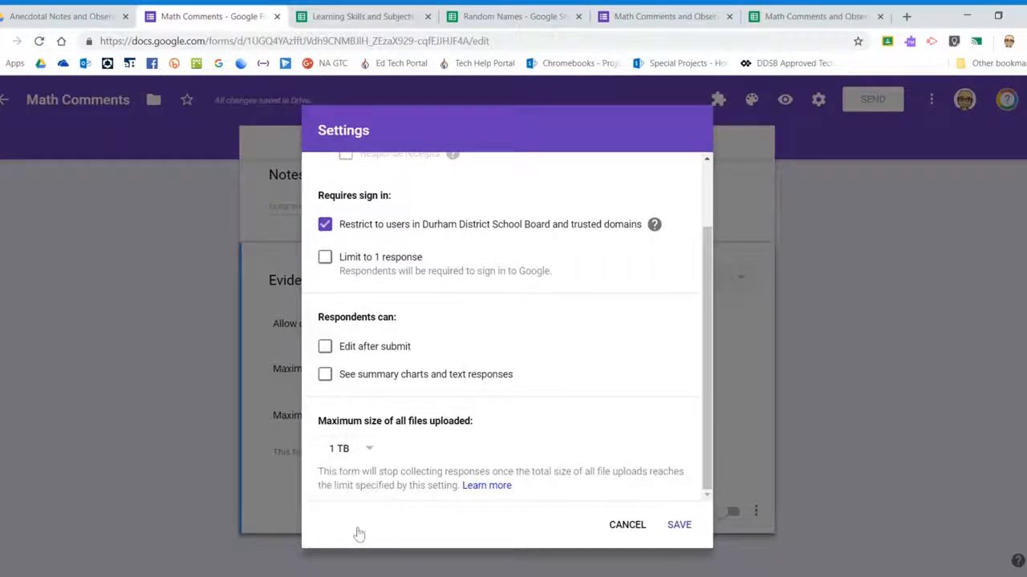
click(679, 526)
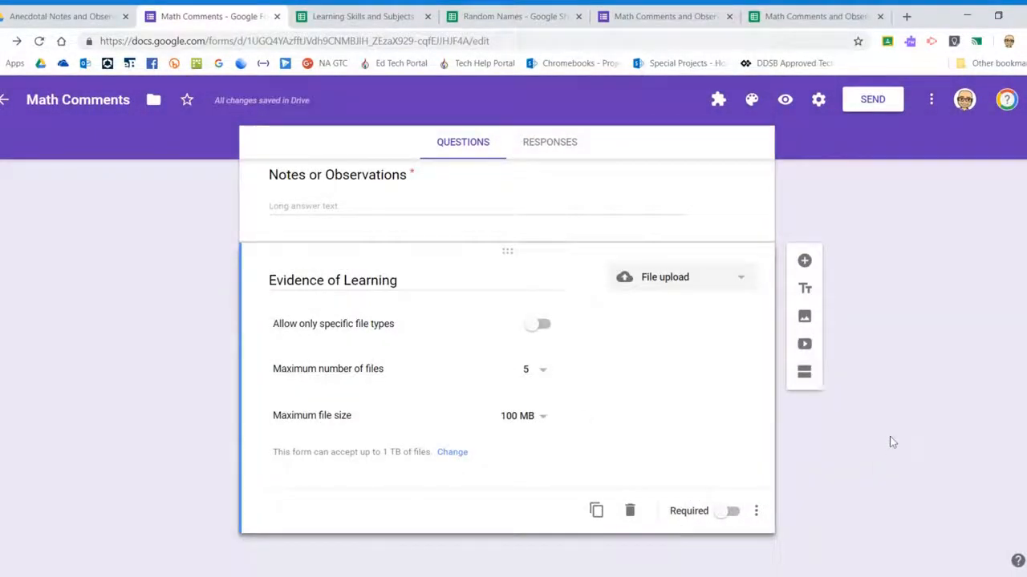
Return to the top of the Math Comments editor and open the respondent preview
scroll(890, 441, up, 6)
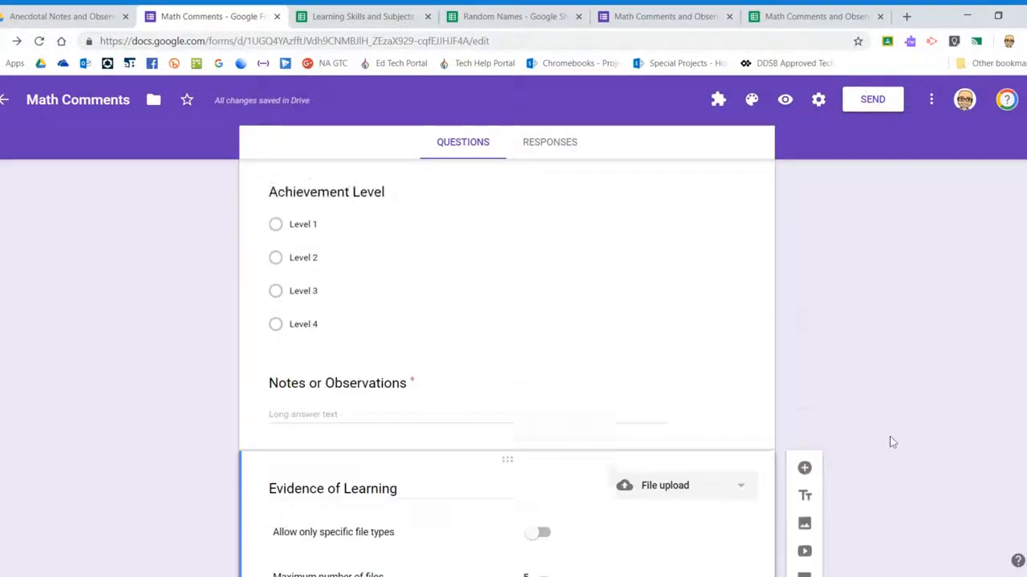
scroll(889, 442, up, 5)
scroll(886, 438, up, 4)
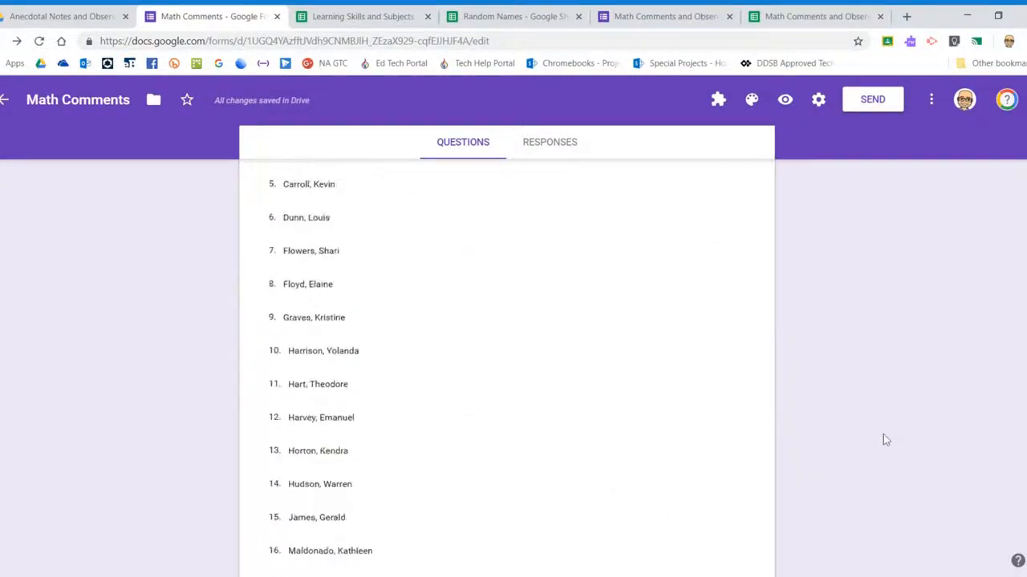
scroll(816, 351, down, 12)
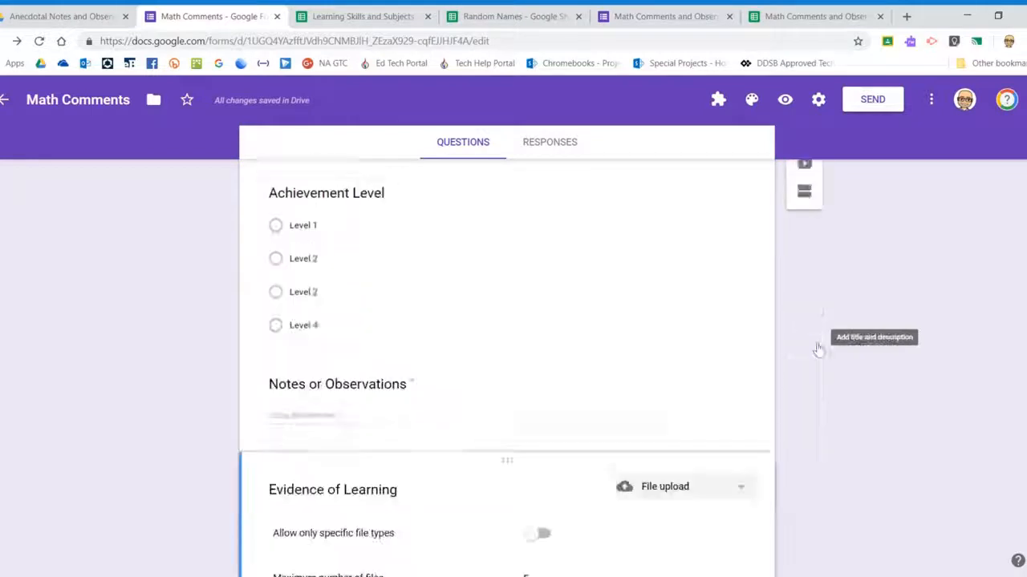
scroll(840, 375, up, 10)
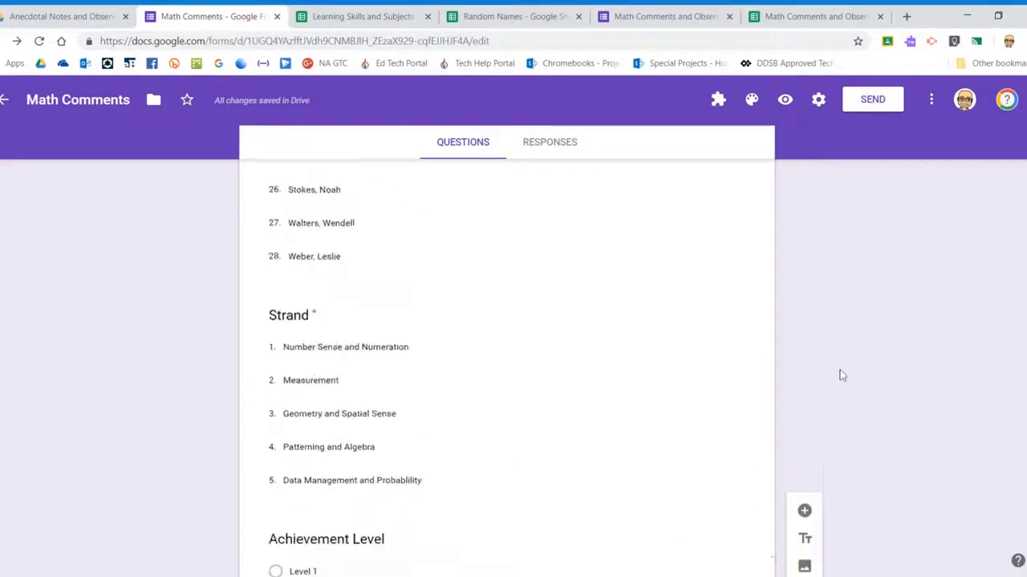
scroll(840, 374, up, 8)
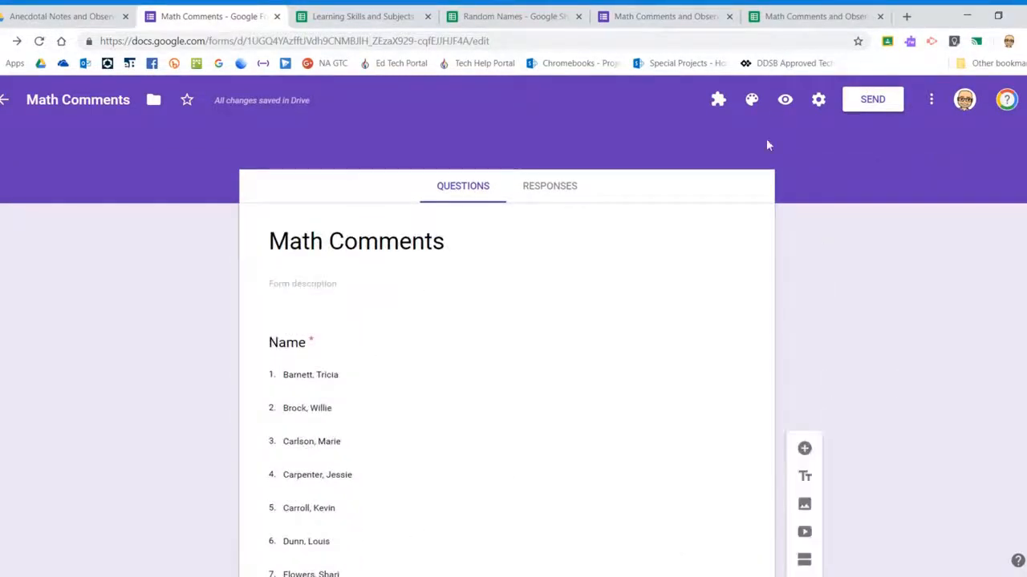
click(785, 102)
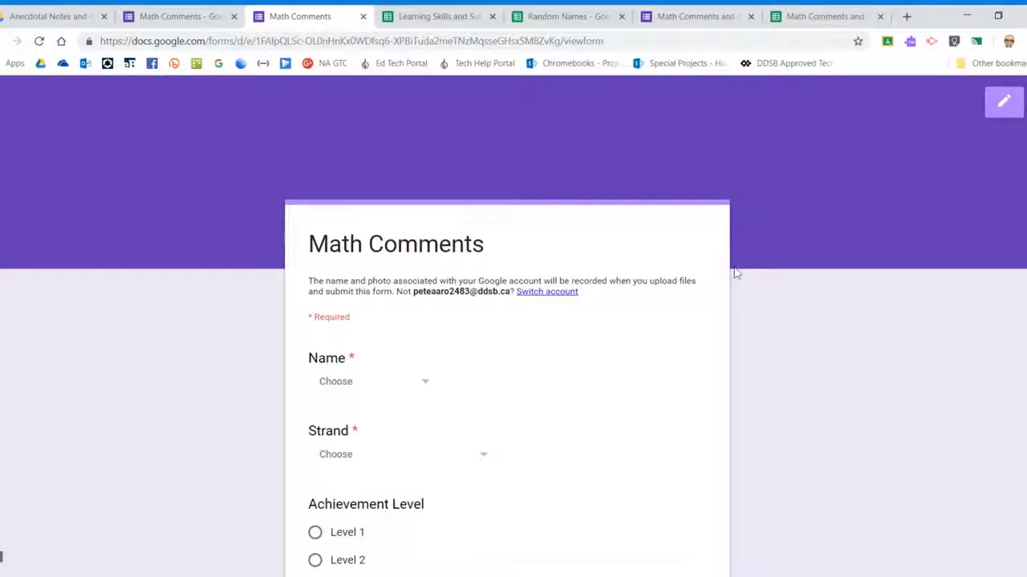
Pick a student name, choose the Measurement strand and rate achievement as Level 3
scroll(706, 272, down, 2)
click(419, 248)
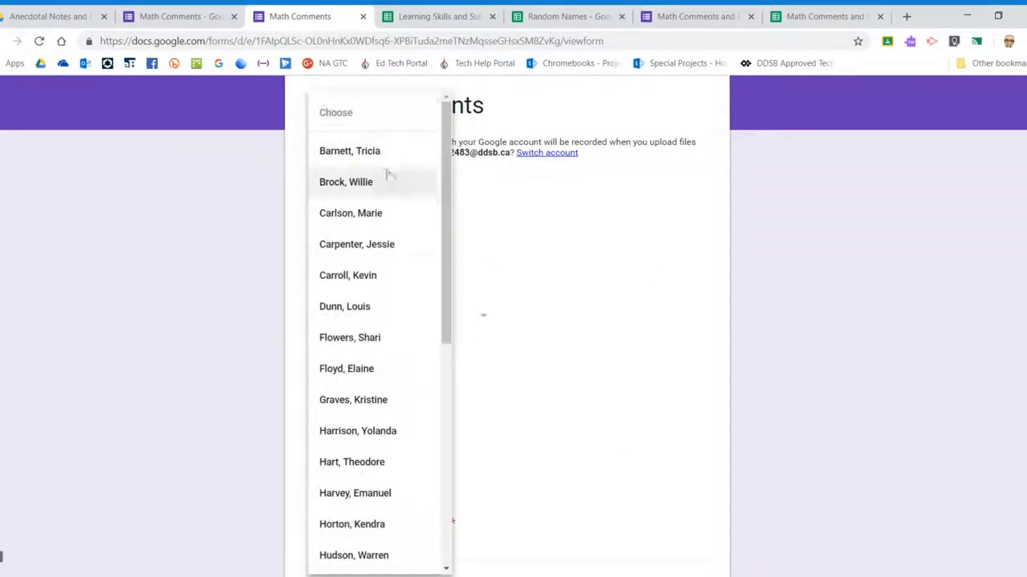
click(369, 249)
click(456, 318)
click(370, 397)
scroll(605, 315, down, 1)
scroll(604, 315, down, 1)
click(315, 238)
scroll(534, 271, down, 1)
Enter the note 'This student is doing well using this new concept to solve complex equa…'
click(366, 281)
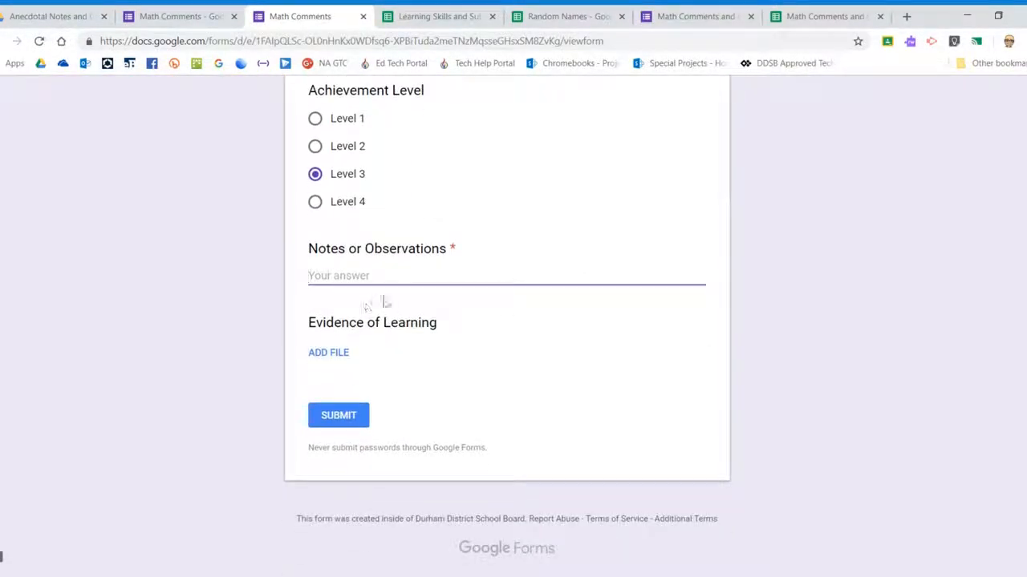
text(This stu)
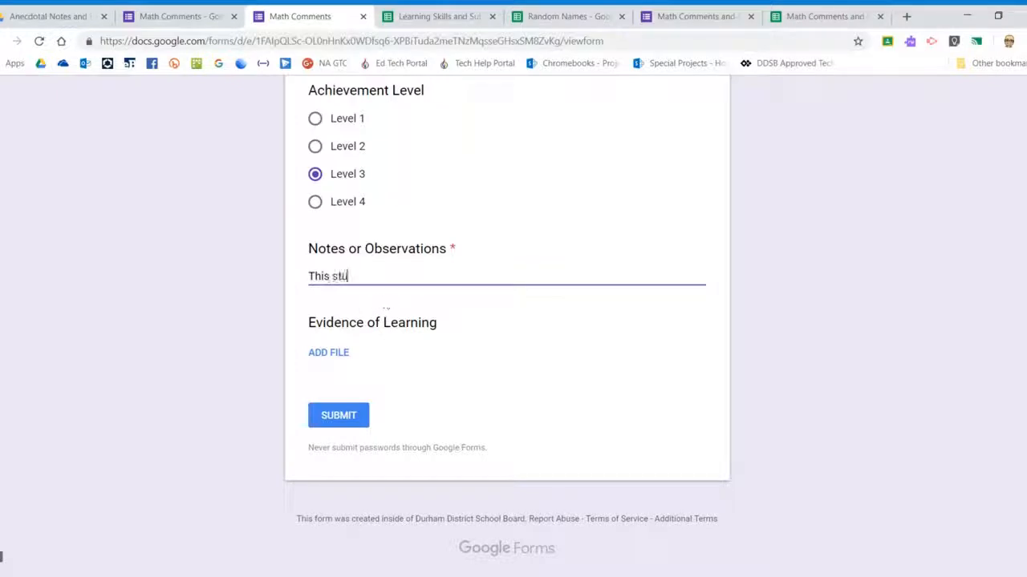
text(dent is doing well)
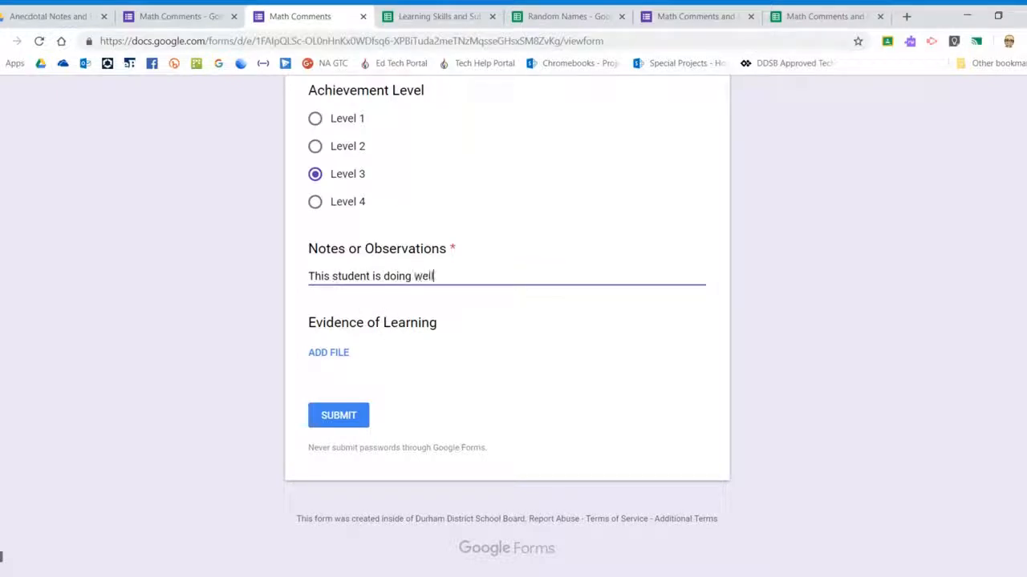
text( using t)
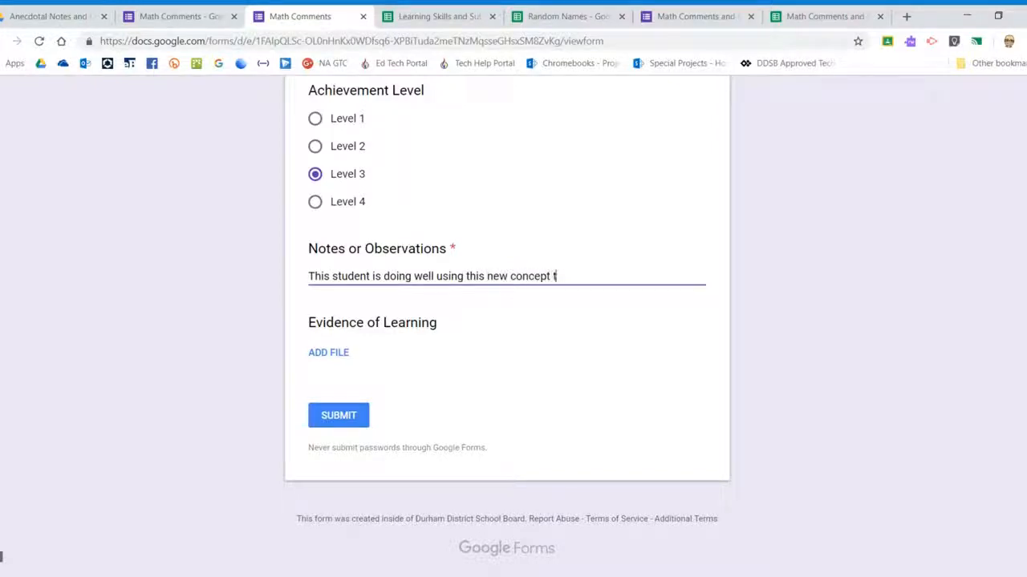
text(his new conedpt to solve complext)
key(BackSpace)
text(equations.)
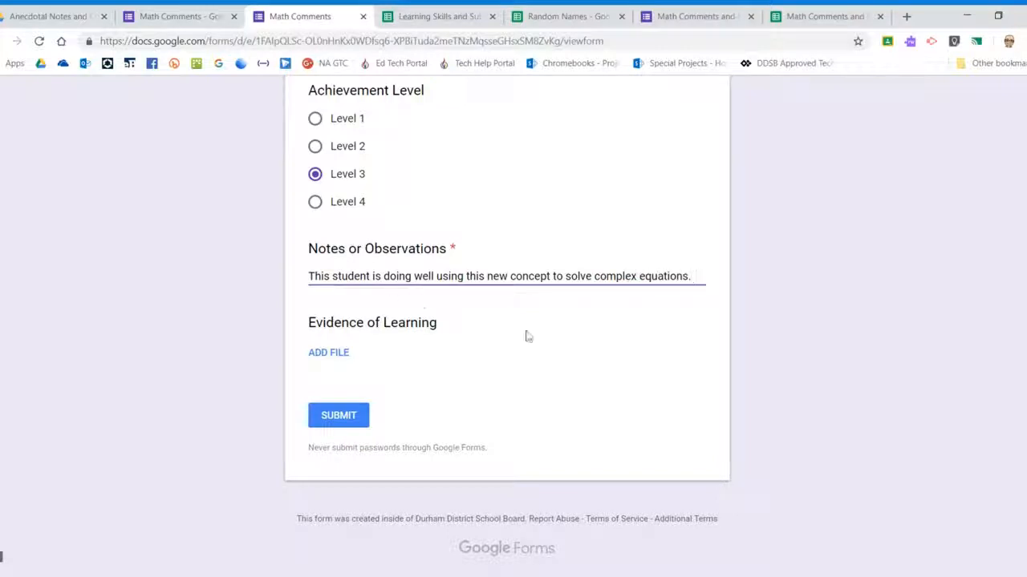
drag(331, 275, 566, 275)
click(764, 293)
drag(691, 276, 367, 276)
click(849, 318)
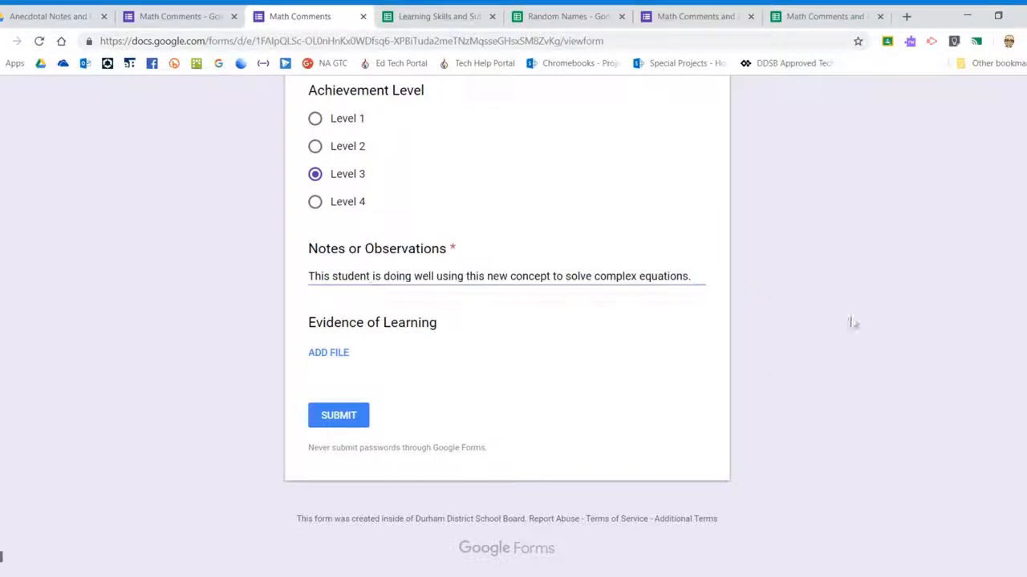
Skip the evidence file upload, submit the test response, and load a blank form
click(325, 355)
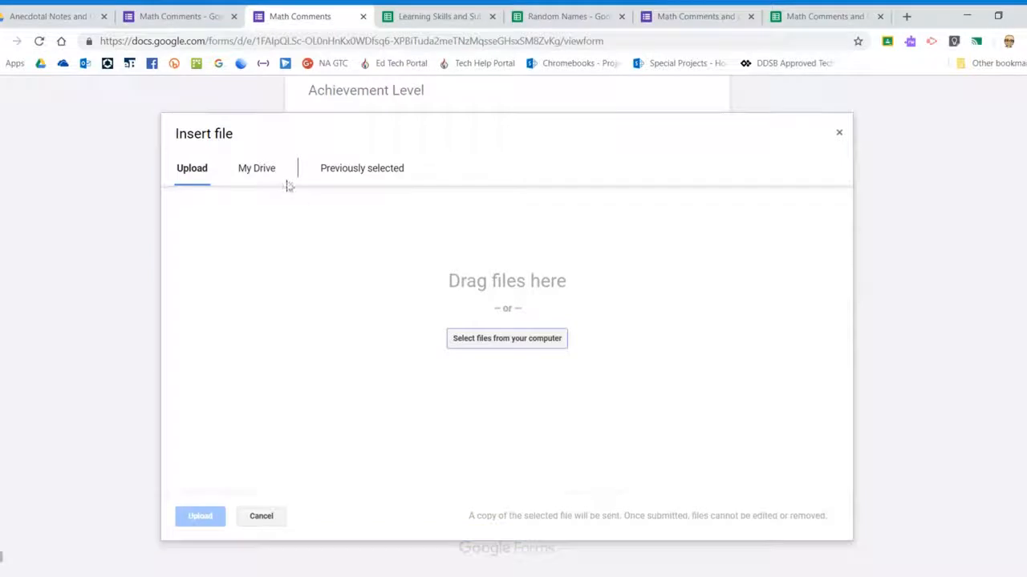
click(261, 517)
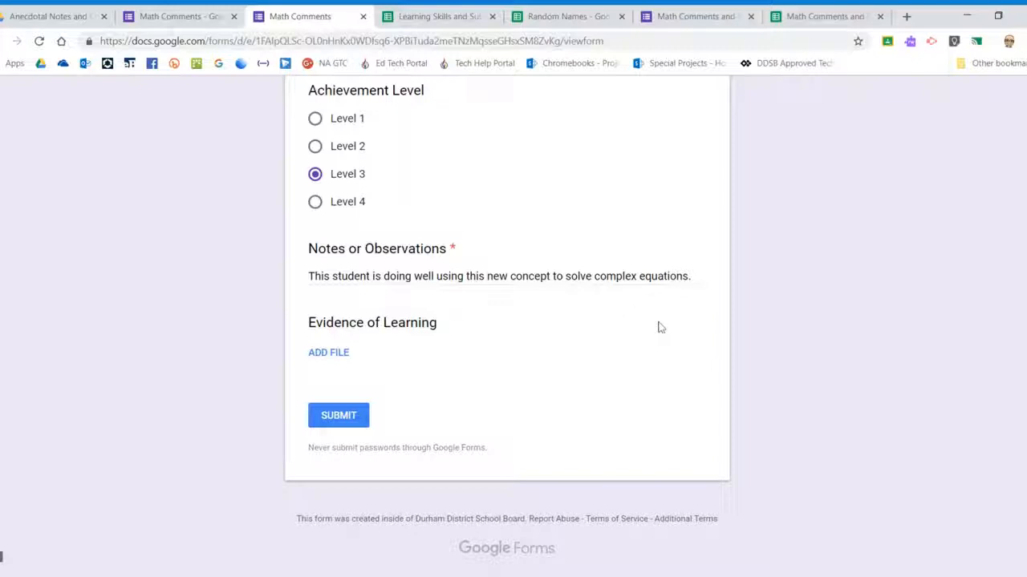
scroll(582, 335, up, 4)
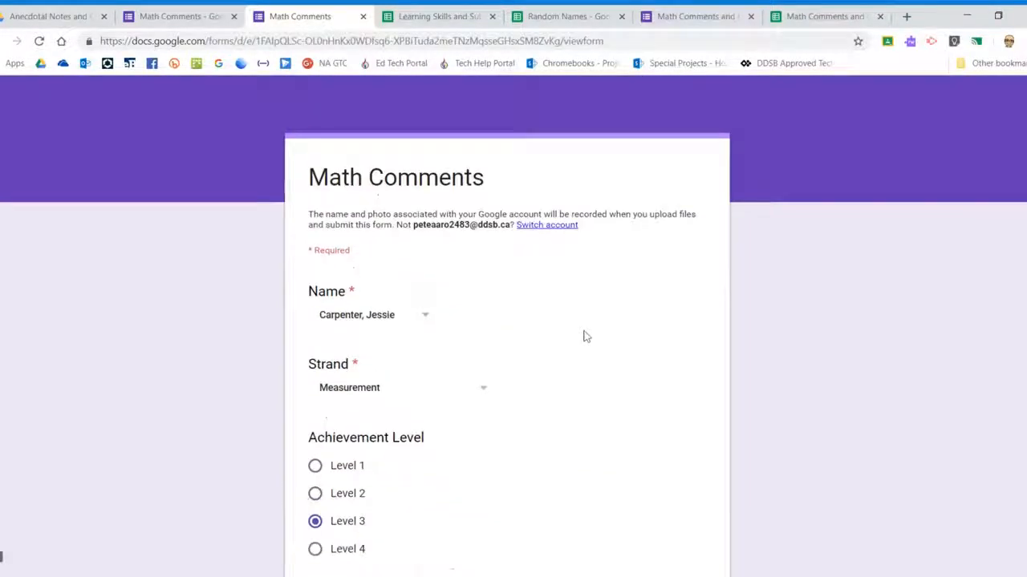
scroll(512, 233, down, 3)
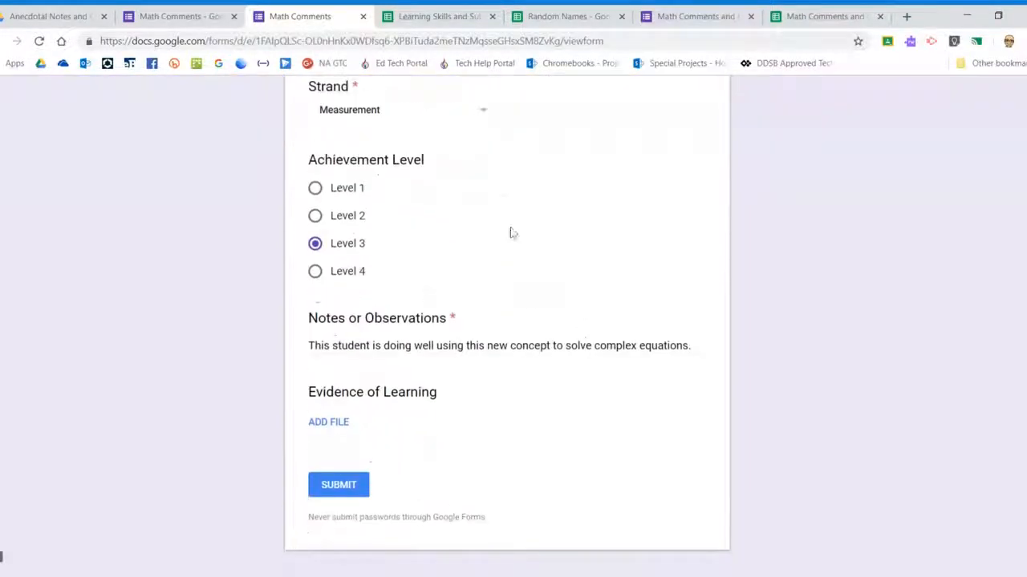
click(337, 485)
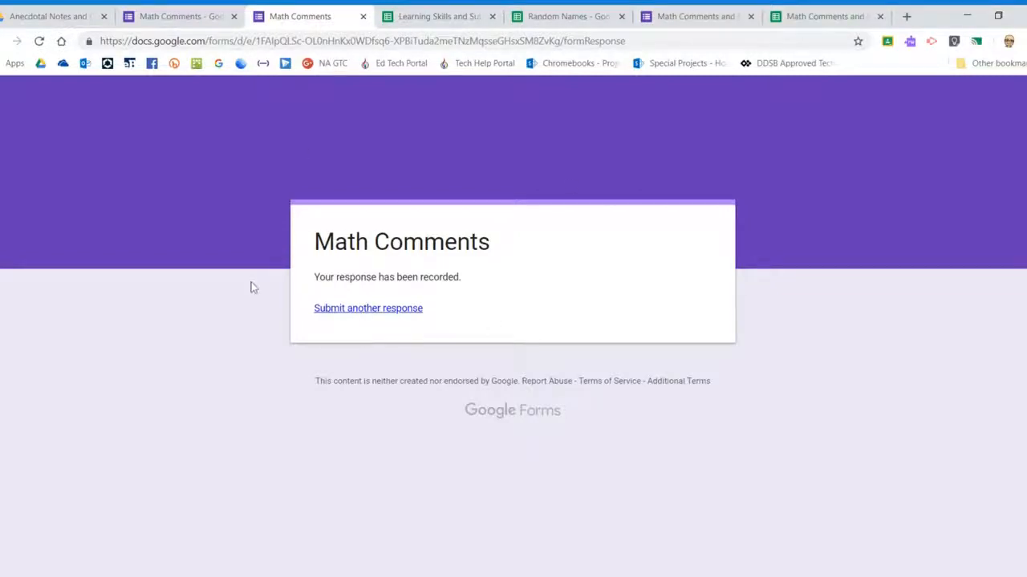
click(345, 316)
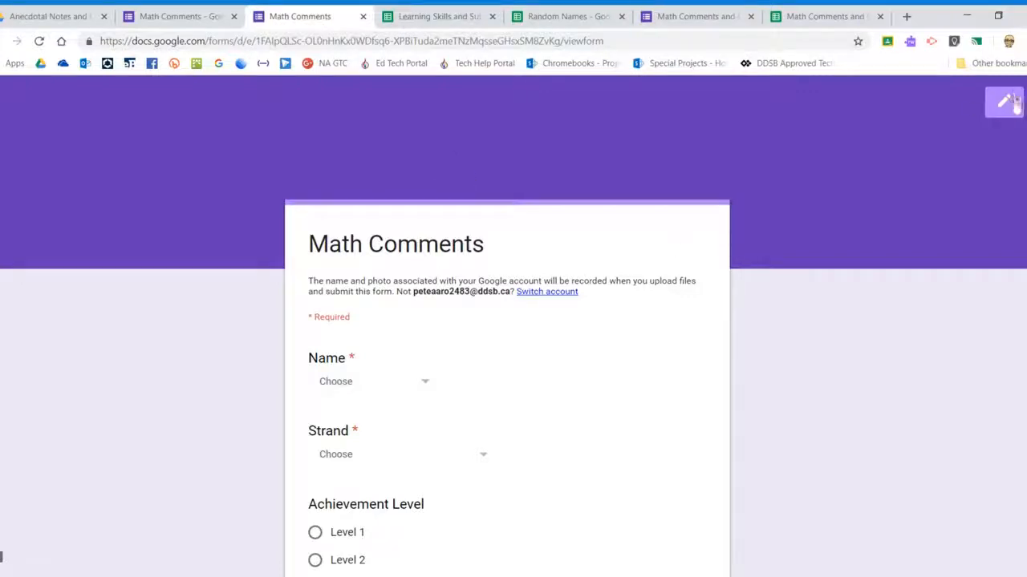
Close the live form and review the response summary under Responses
click(362, 17)
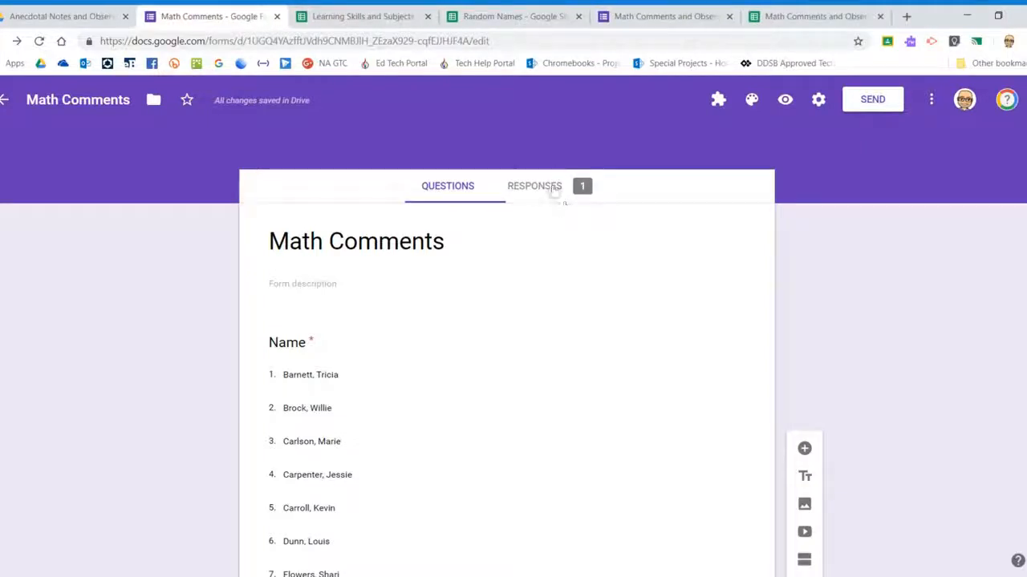
click(553, 188)
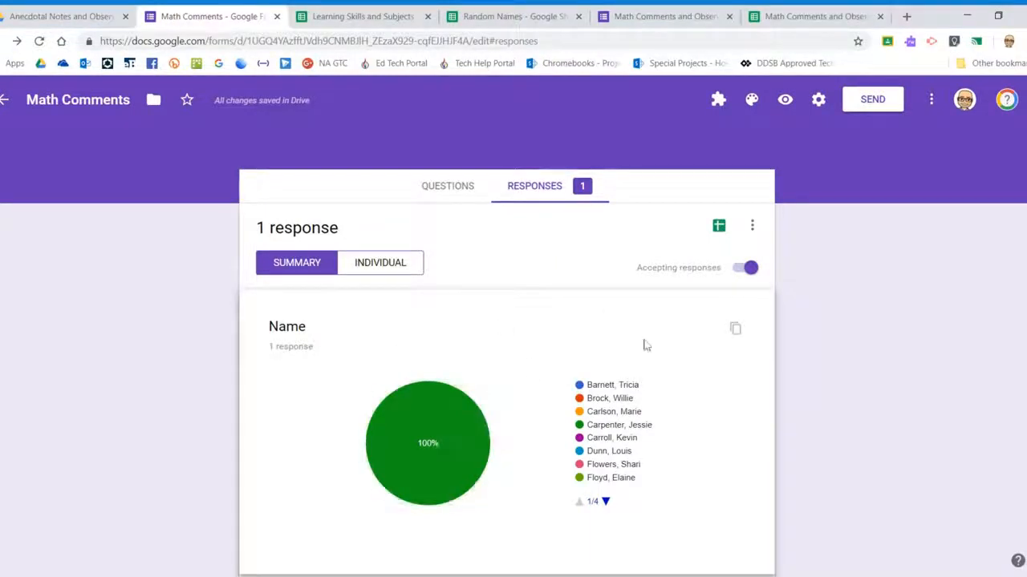
scroll(643, 344, down, 10)
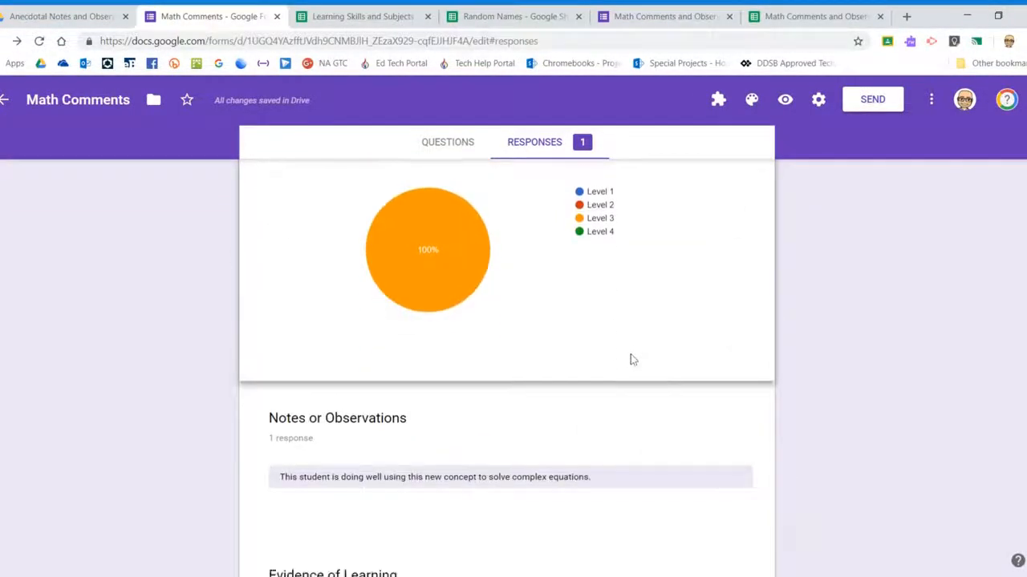
scroll(621, 357, down, 2)
scroll(619, 361, up, 4)
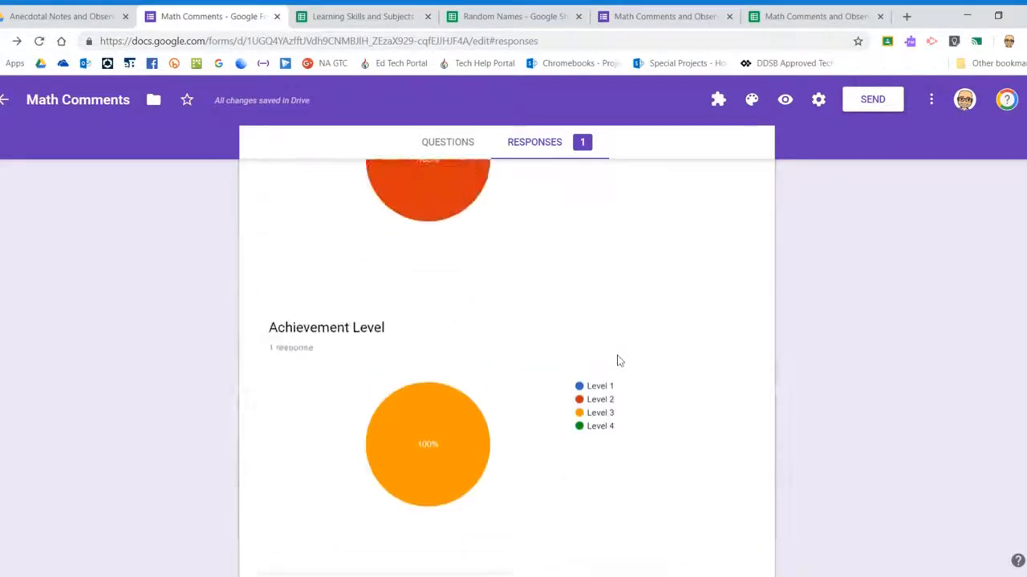
scroll(618, 361, up, 8)
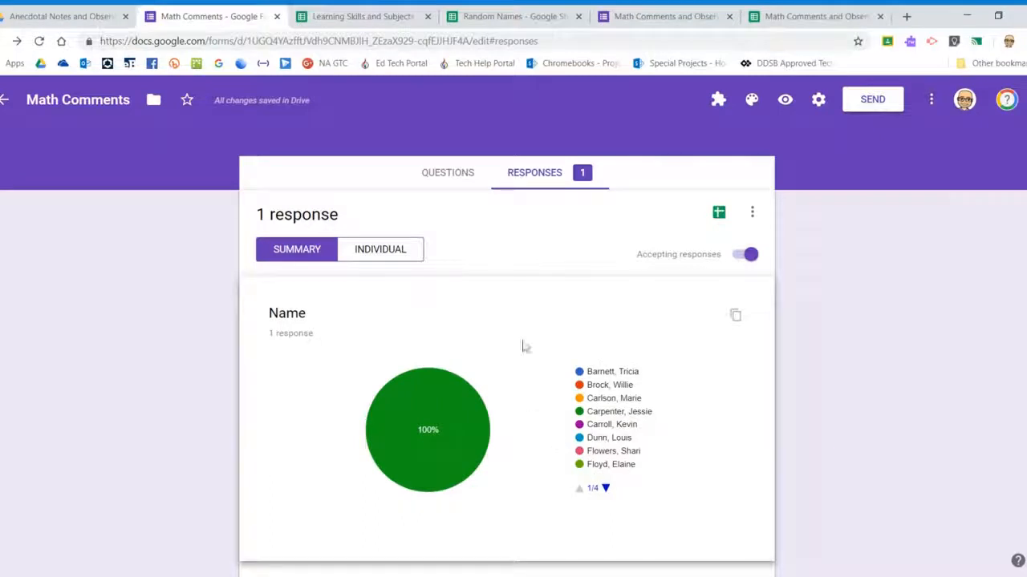
Cancel creating a new response spreadsheet and switch to the existing linked Responses sheet
click(718, 214)
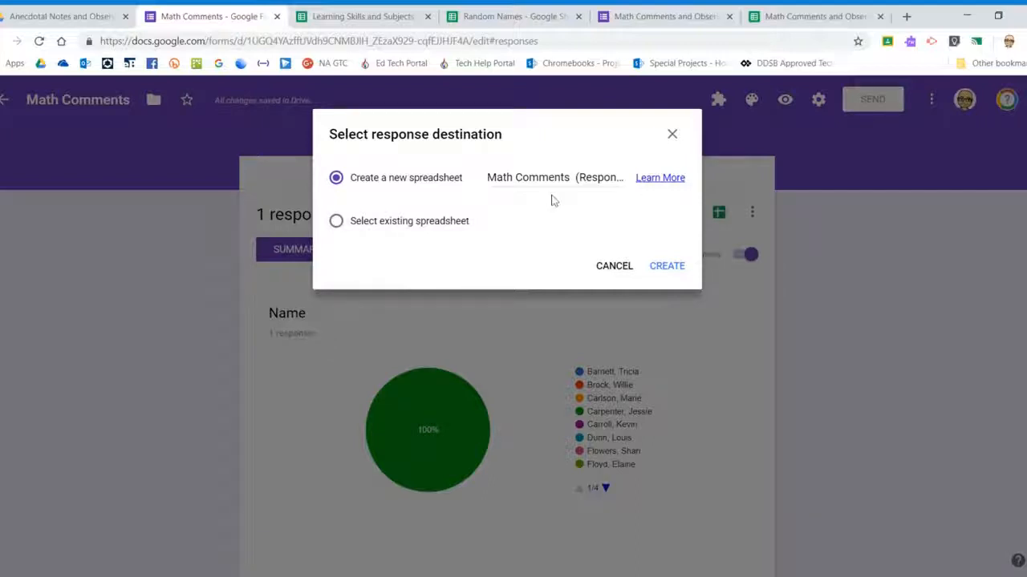
click(614, 266)
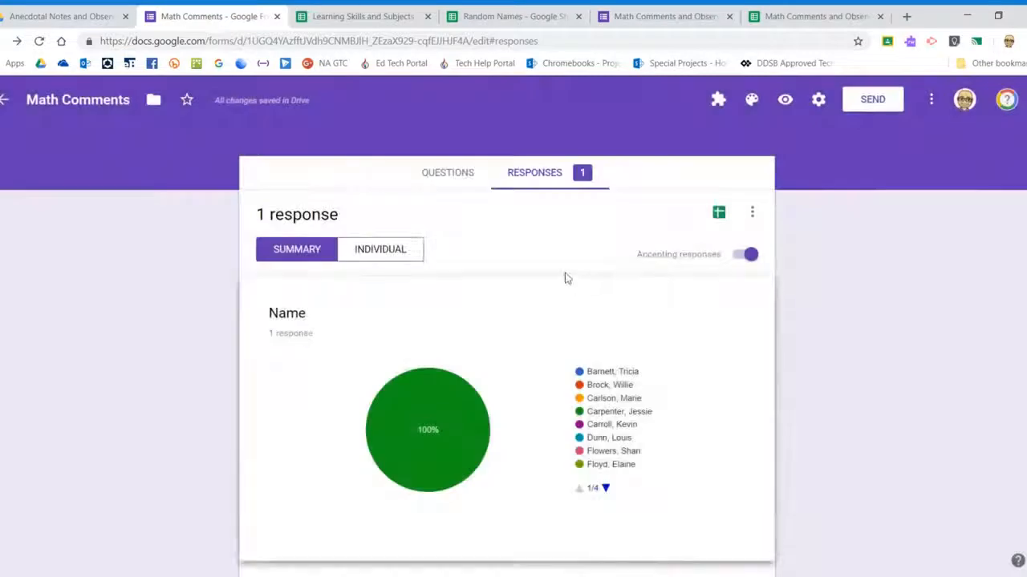
click(796, 16)
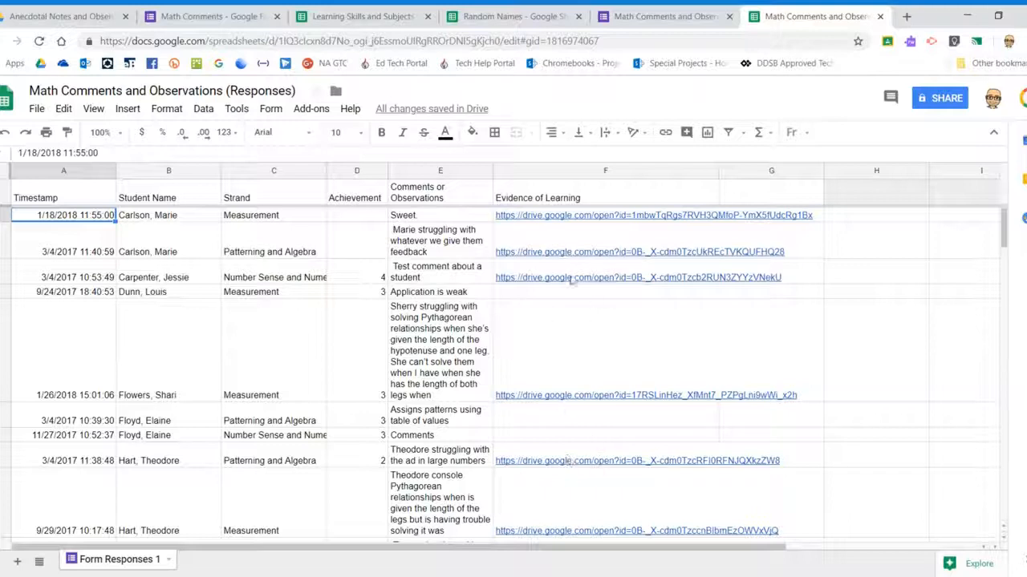
Select the whole Math Comments and Observations (Responses) sheet and turn on a filter
mouse_move(576, 275)
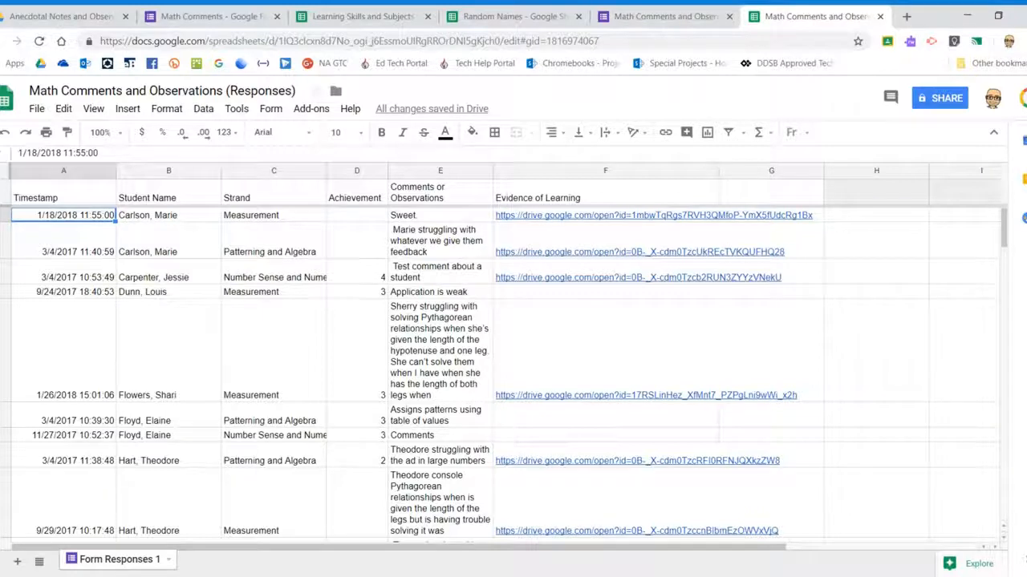
click(5, 170)
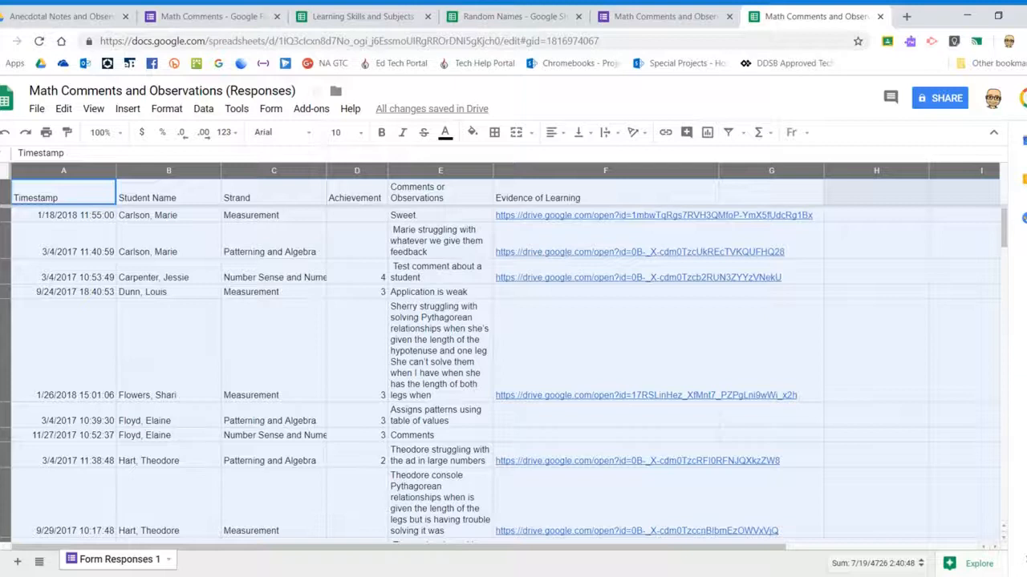
click(729, 134)
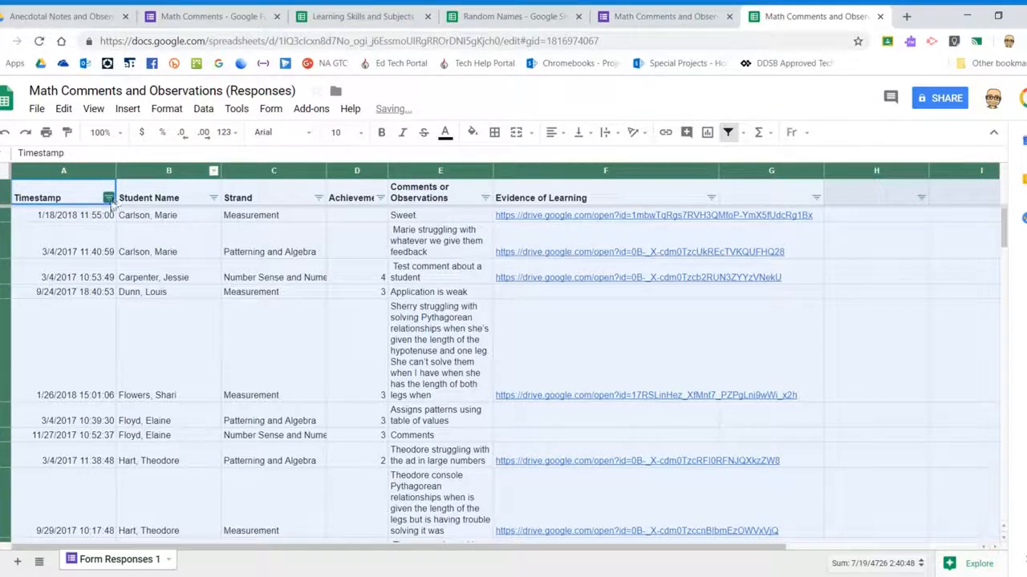
Filter Student Name to a single student, then restore all students
click(207, 234)
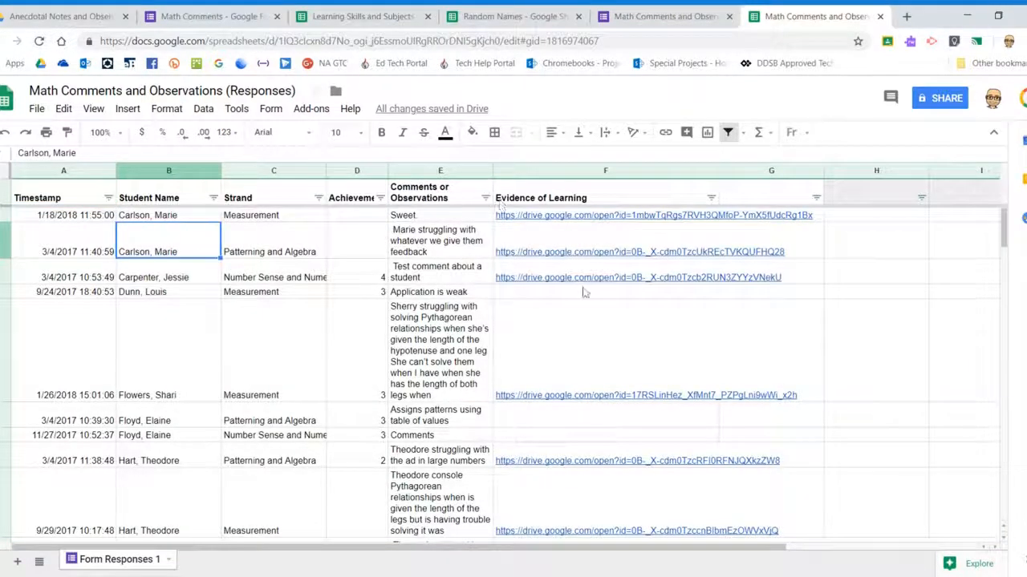
click(213, 198)
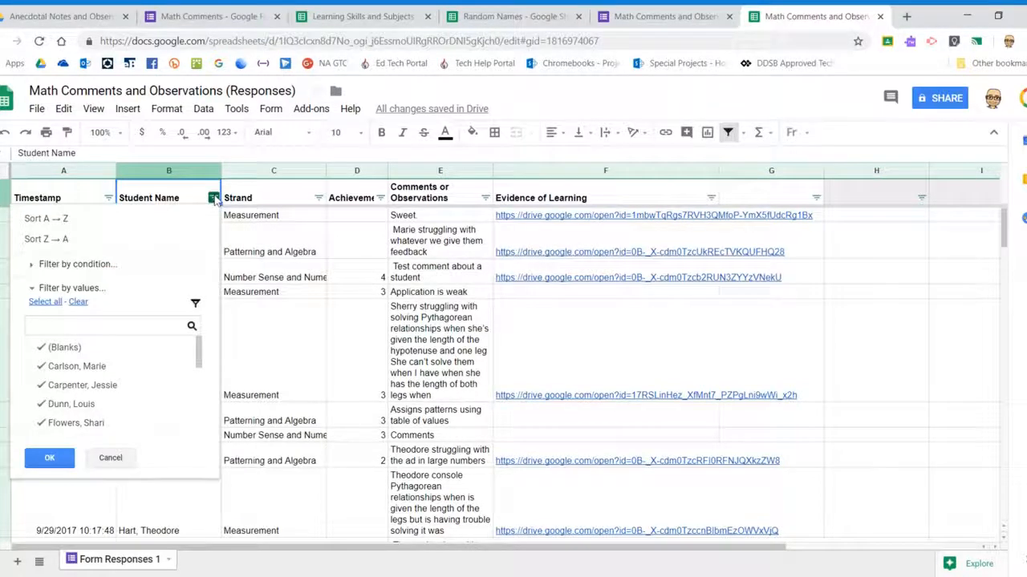
click(78, 302)
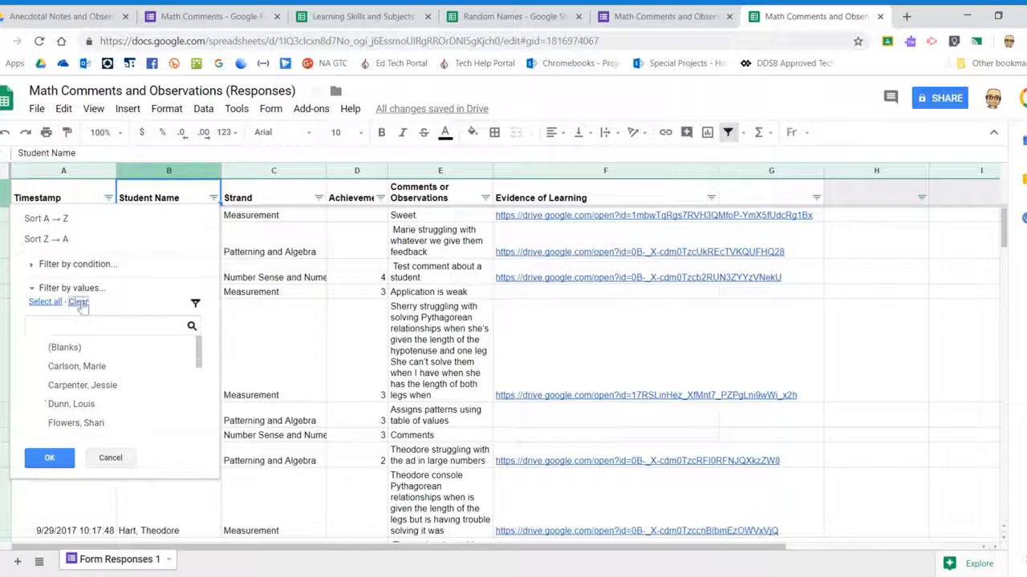
click(72, 372)
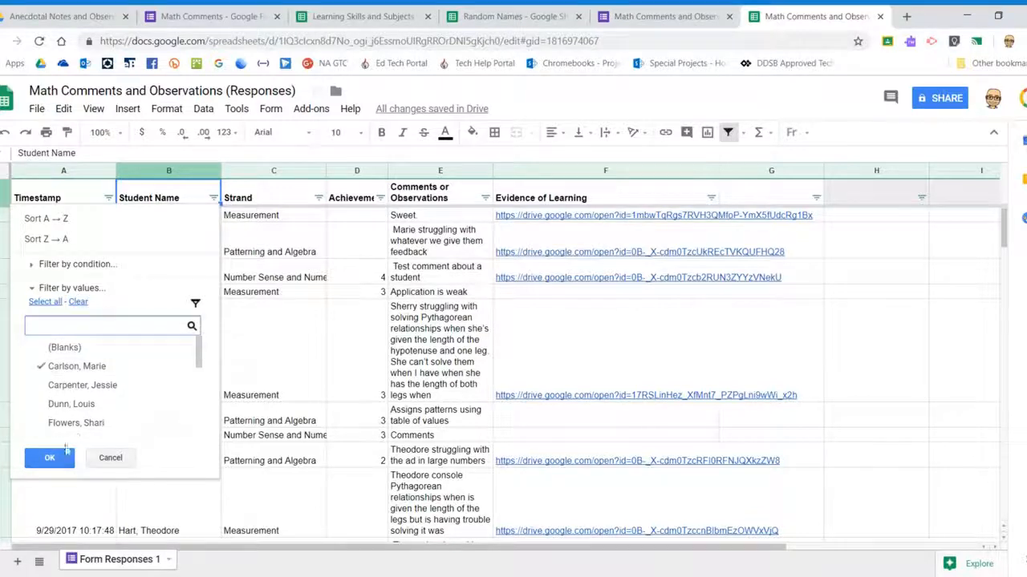
click(50, 457)
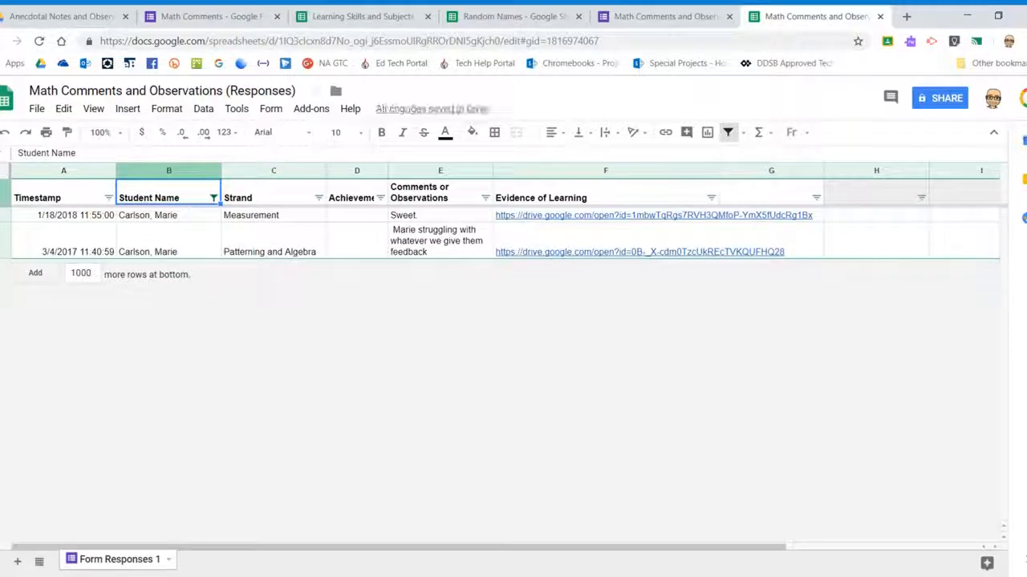
click(213, 198)
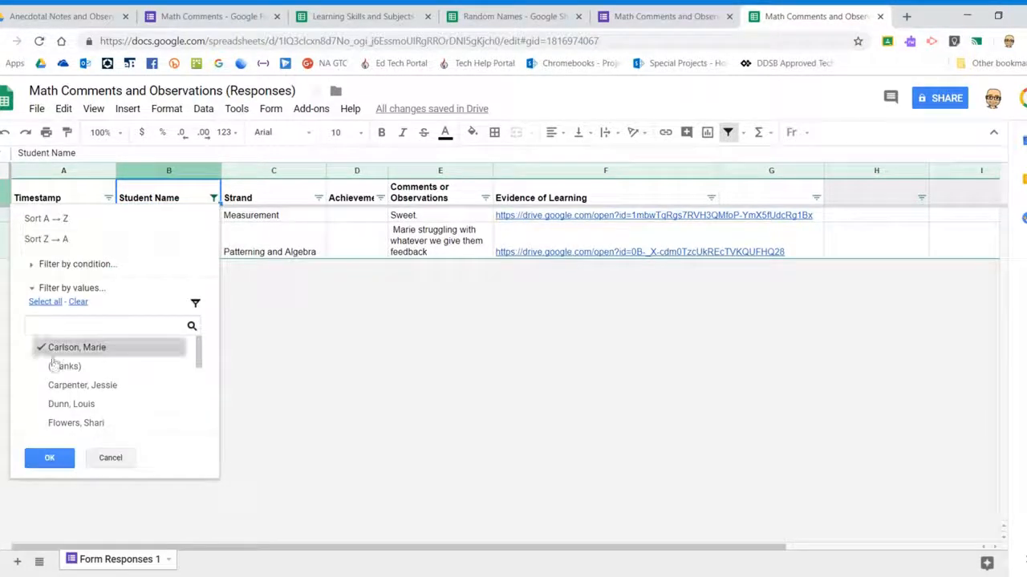
click(54, 303)
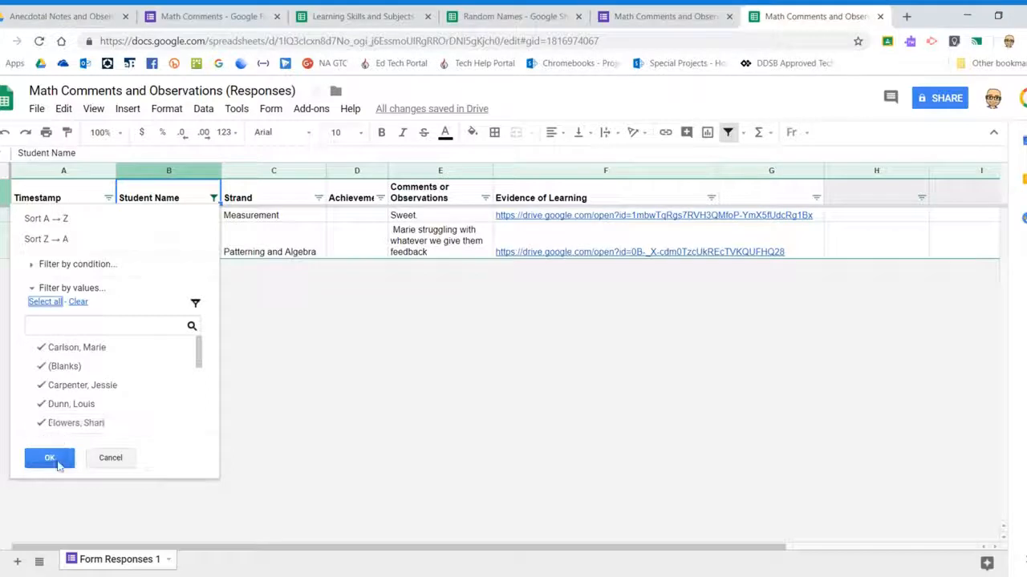
click(50, 458)
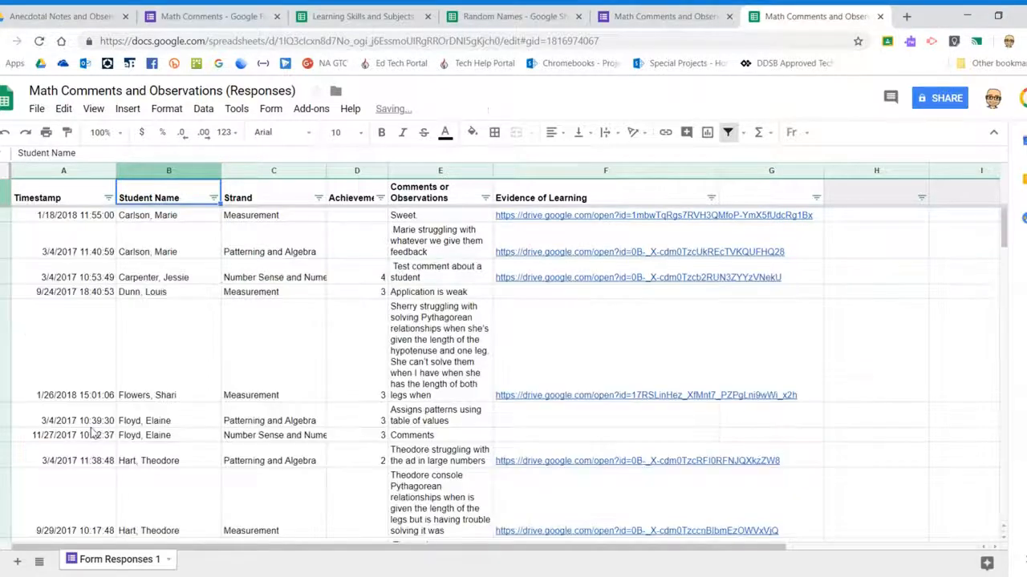
Filter the Strand column to show only Measurement rows
click(318, 198)
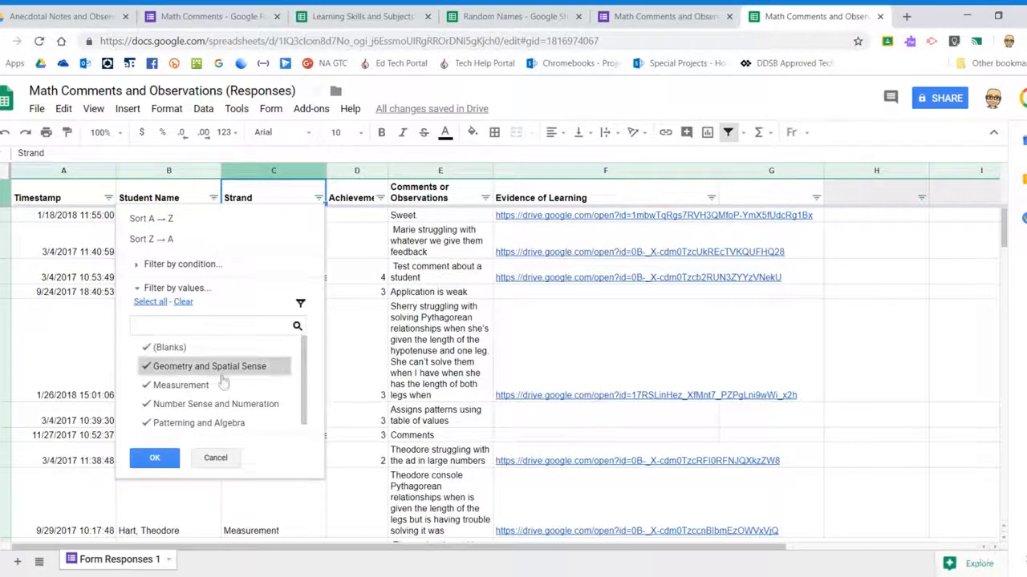
click(183, 302)
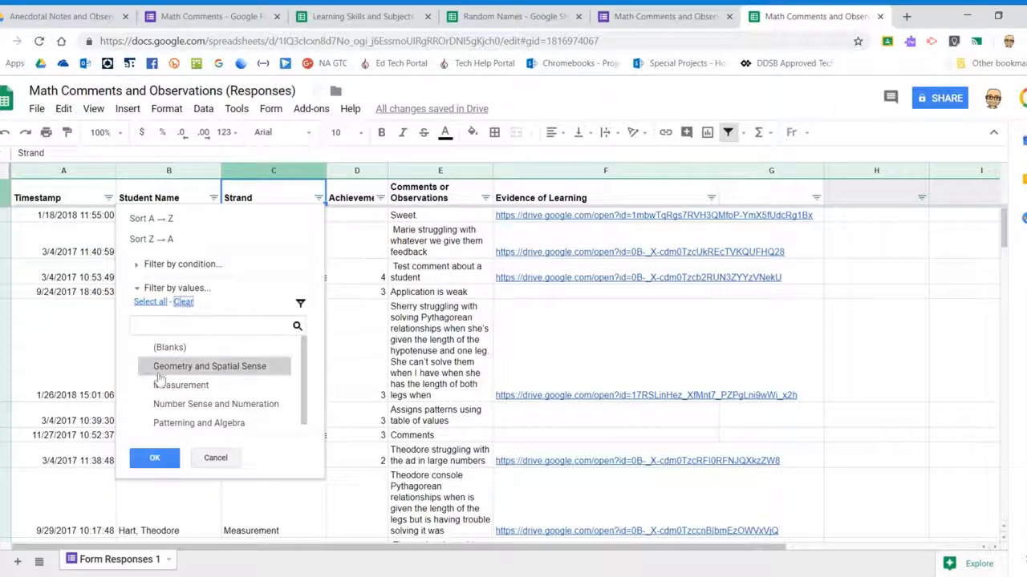
click(168, 385)
click(155, 458)
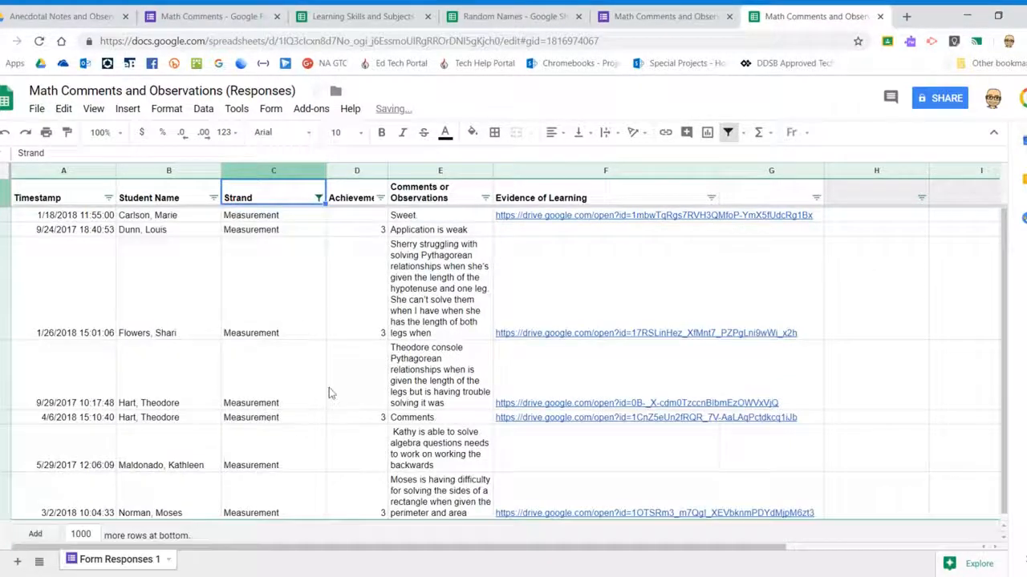
scroll(273, 264, down, 1)
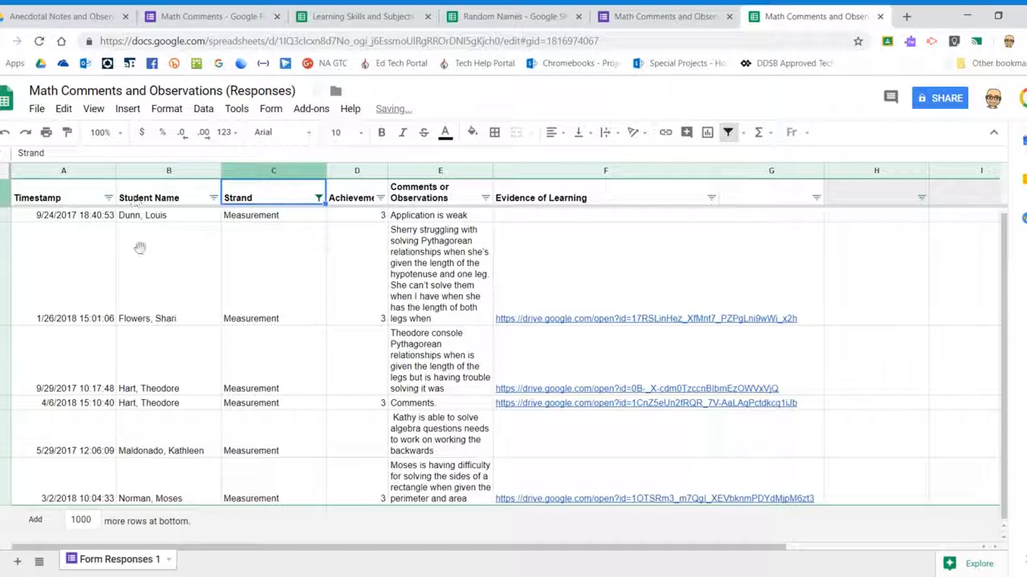
scroll(158, 494, up, 1)
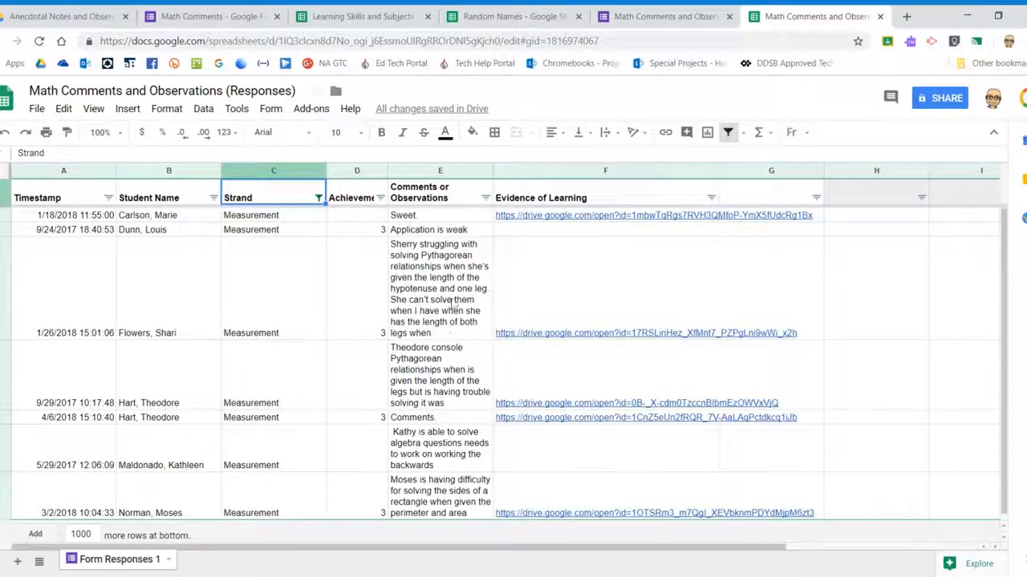
Return to the Math Comments form's Questions view and open the Send form dialog
click(369, 16)
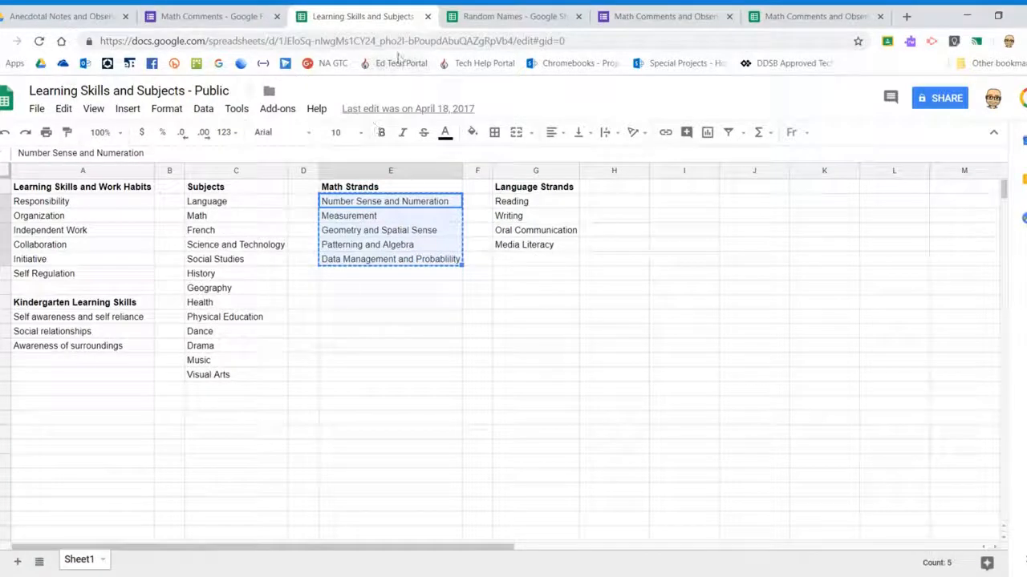
click(187, 12)
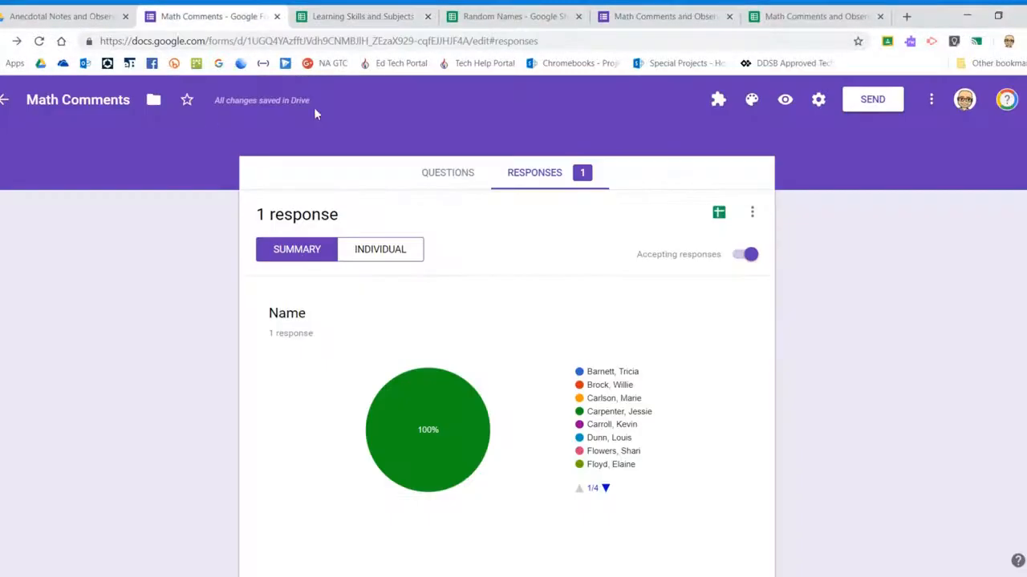
click(444, 173)
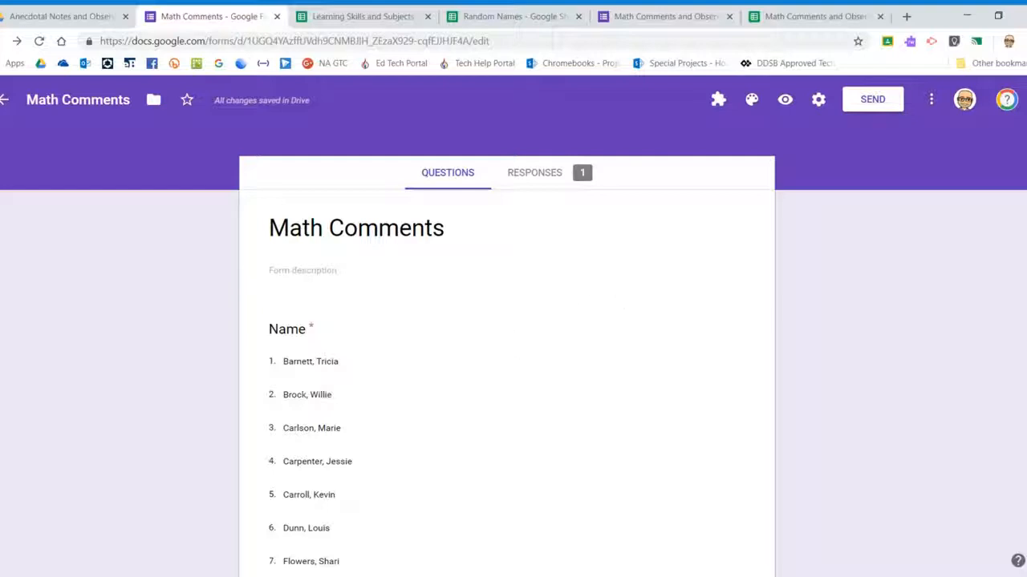
click(874, 101)
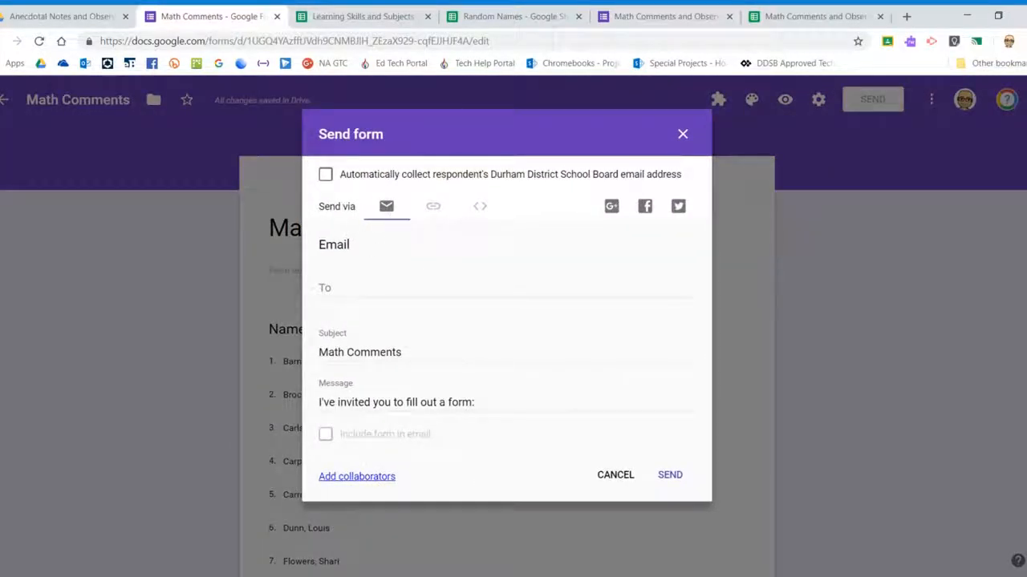
click(433, 209)
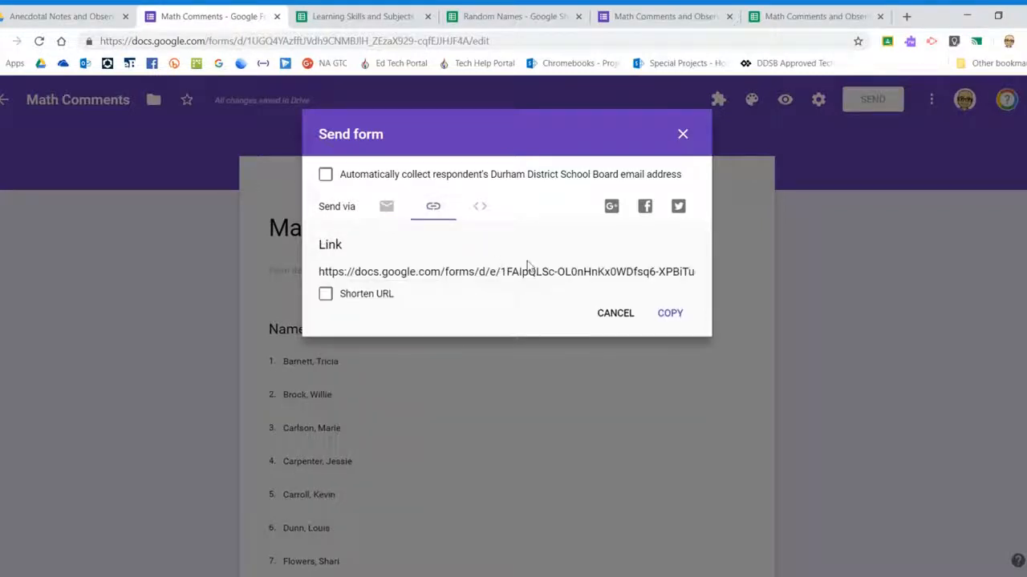
click(389, 212)
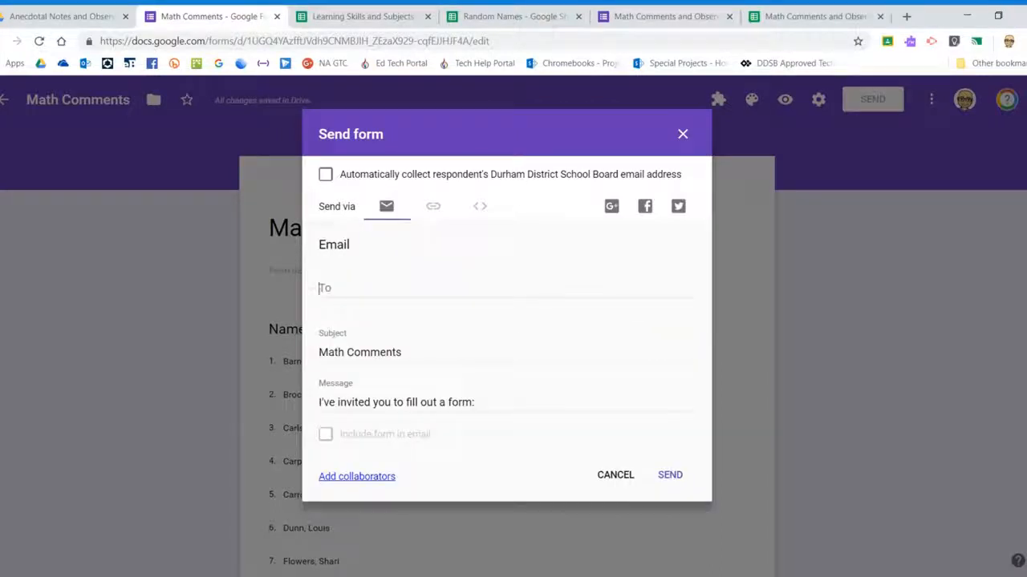
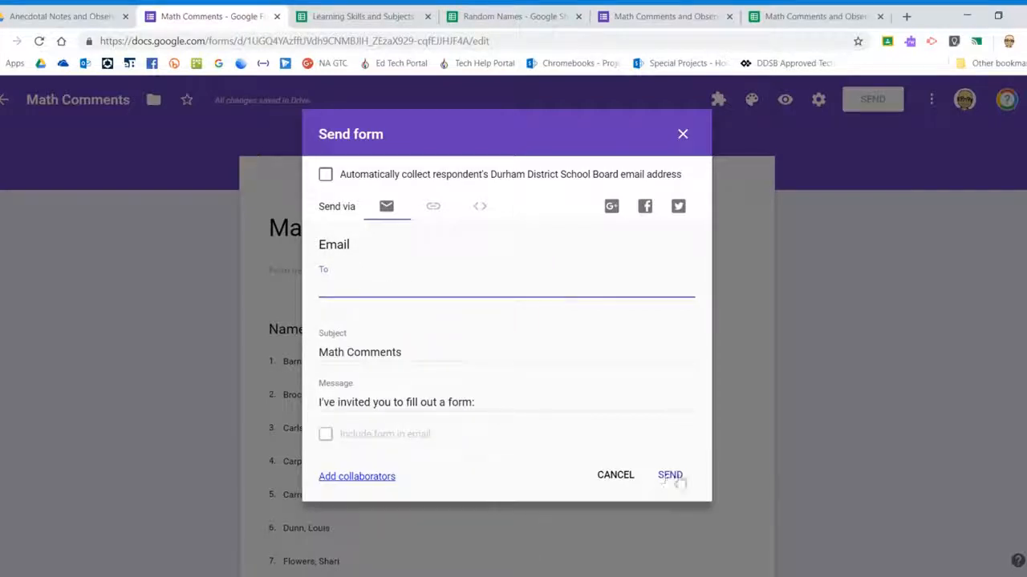
click(682, 136)
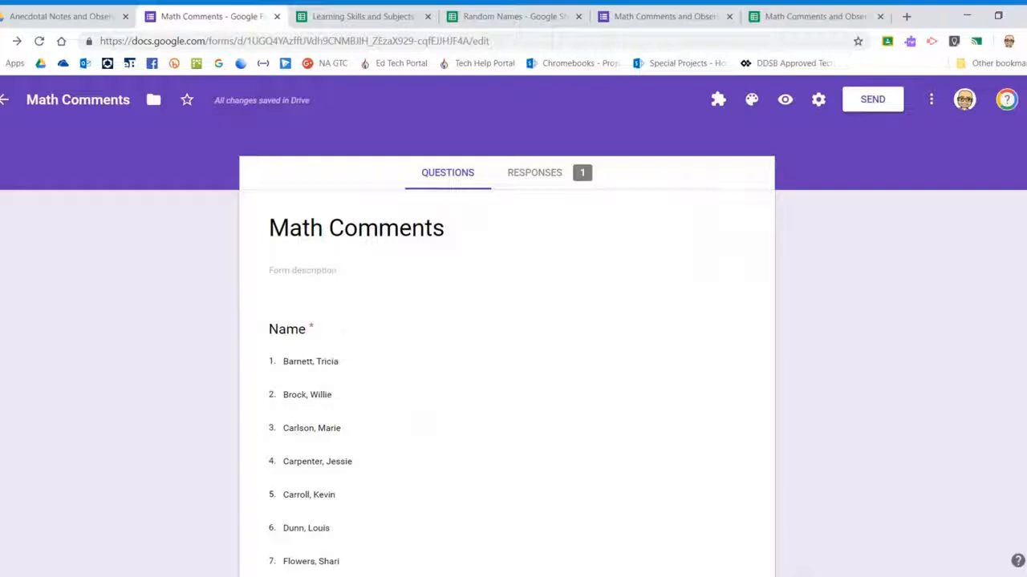
Preview the live Math Comments form down to Notes or Observations, then return to the responses spreadsheet
click(790, 104)
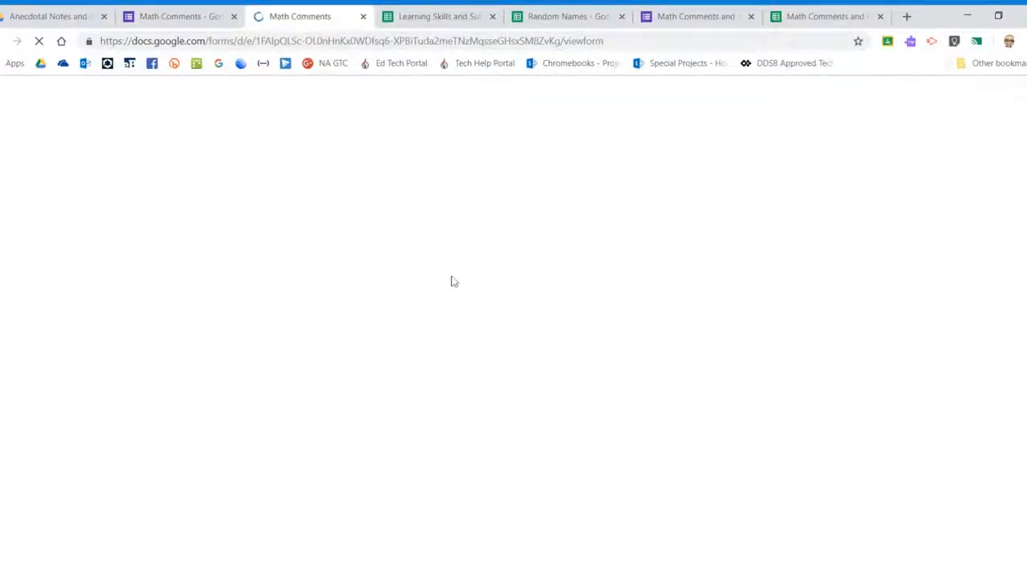
scroll(522, 297, down, 5)
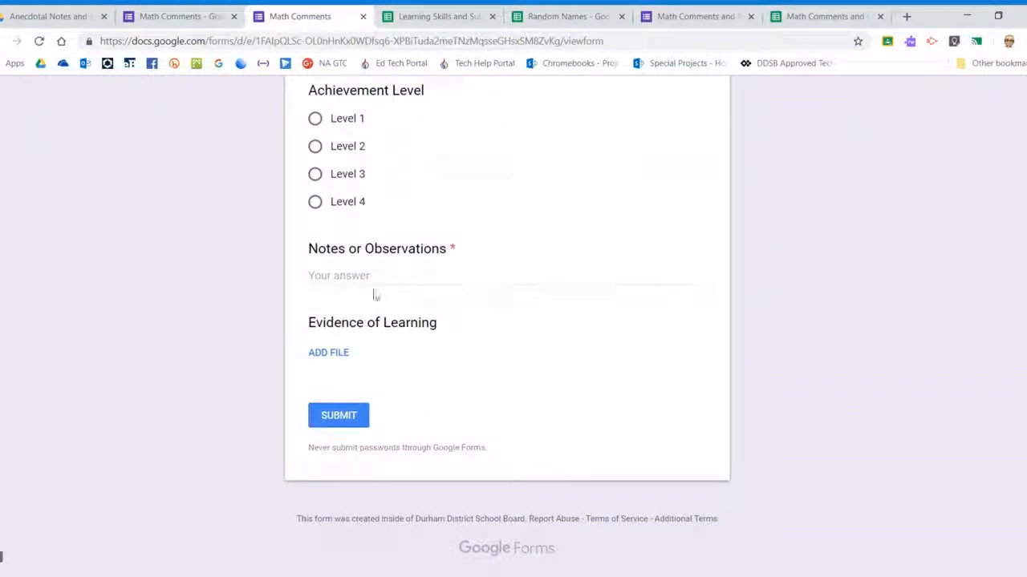
click(374, 296)
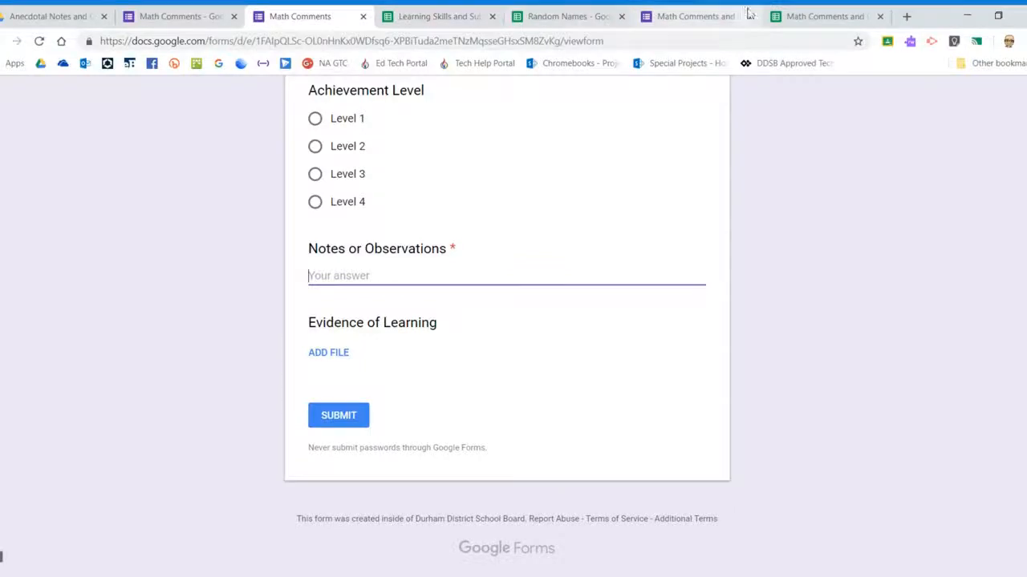
click(810, 16)
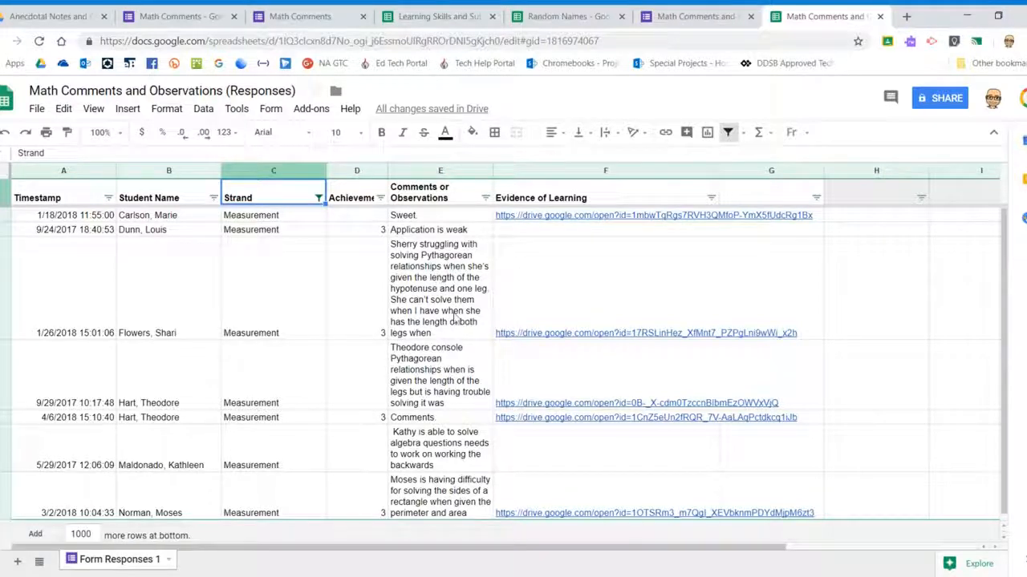
Switch from the Learning Skills and Subjects sheet back to the Math Comments form editor
click(396, 17)
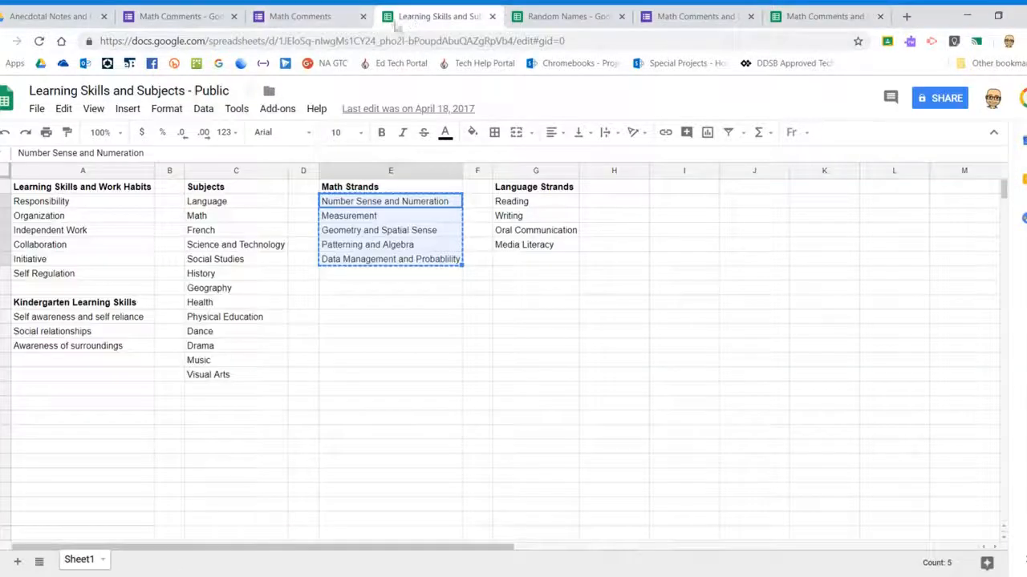
click(183, 16)
click(283, 576)
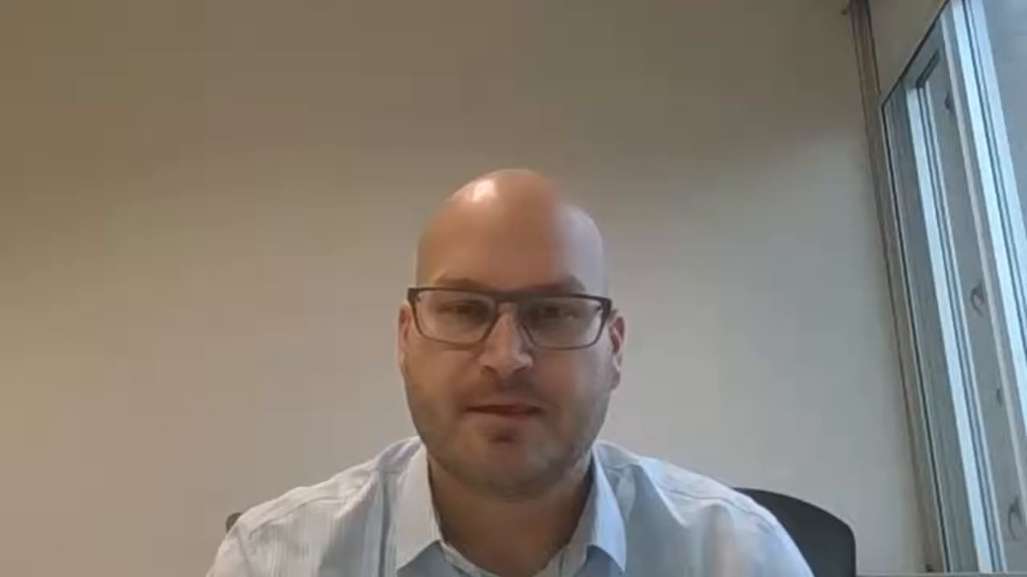